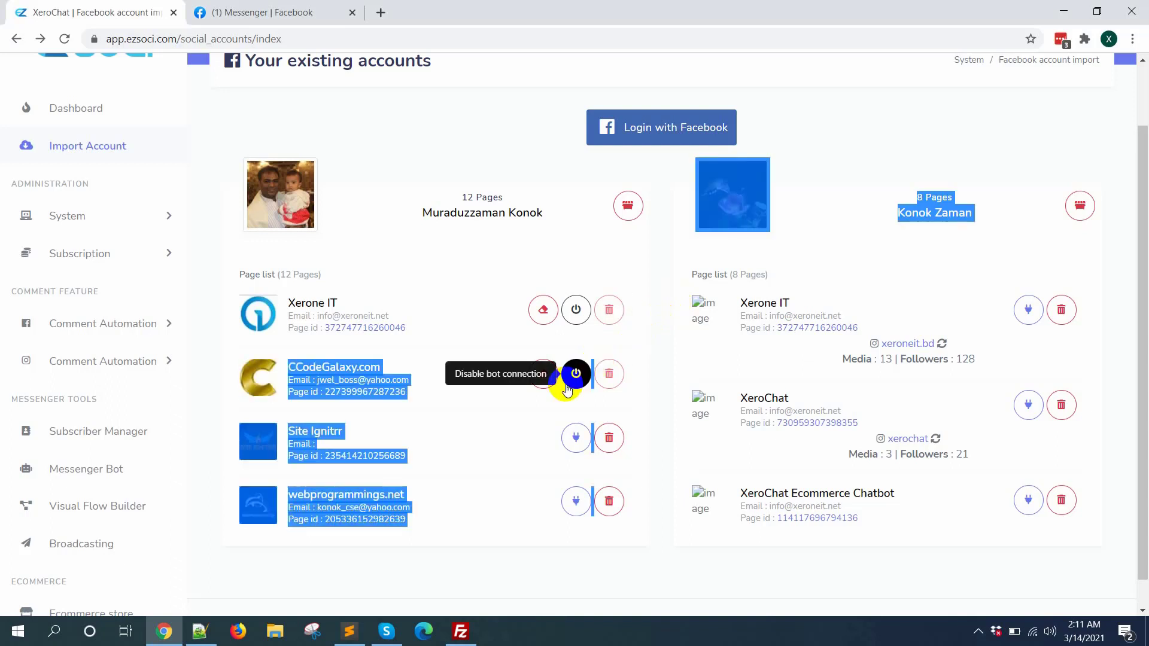
- Open the Messenger Bot tools and view the options of the Post-back manager
left_click(495, 117)
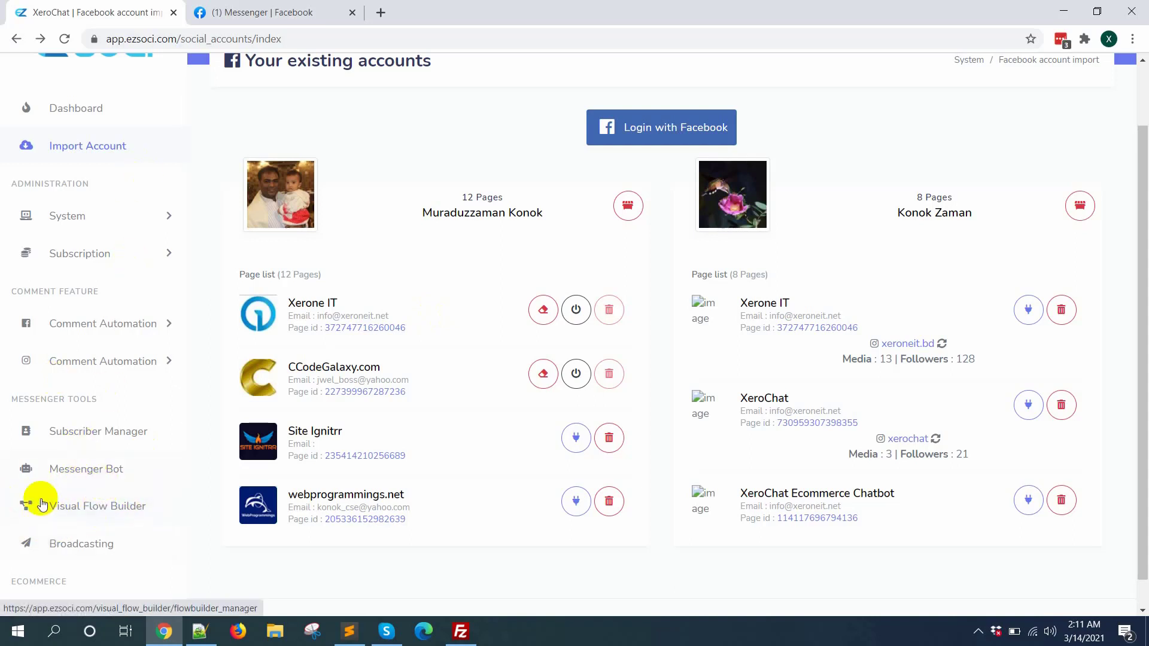
left_click(99, 476)
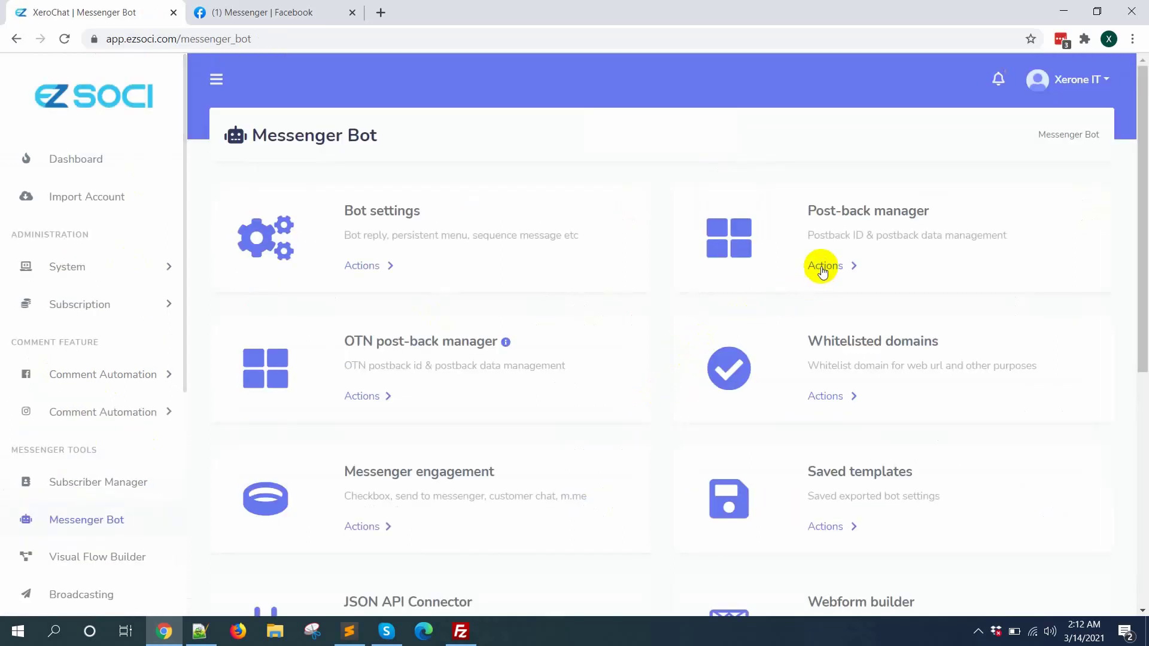
left_click(823, 268)
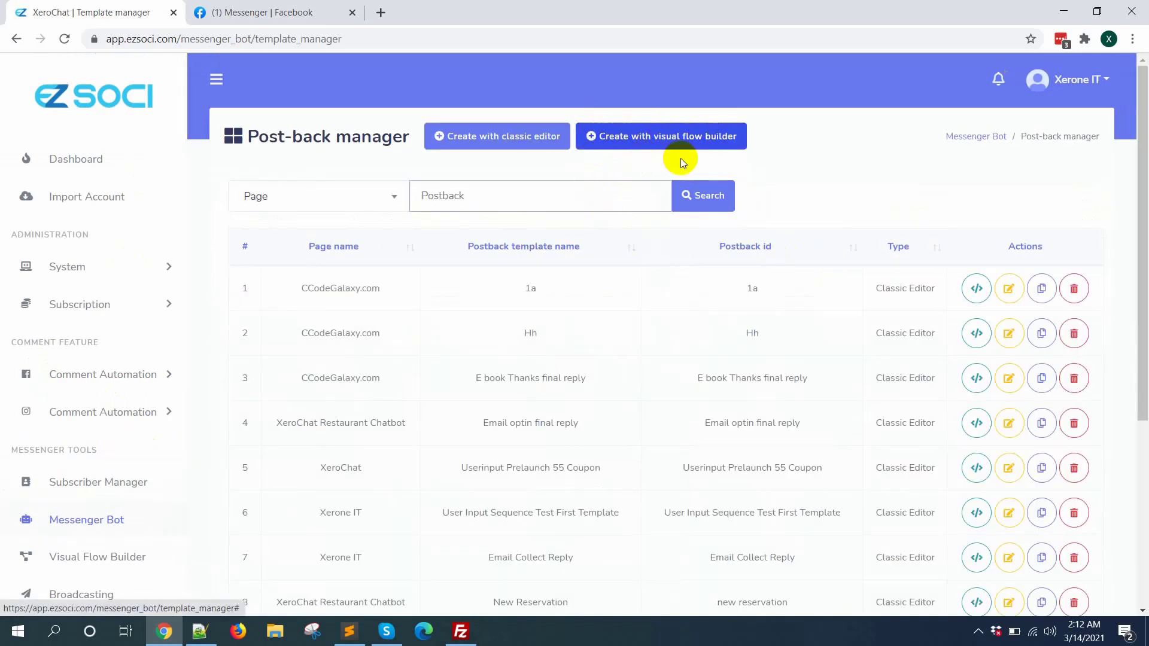
scroll(77, 538, "down", 1)
- Create a new flow in the Visual Flow Builder for the XeroChat Restaurant Chatbot page
left_click(94, 515)
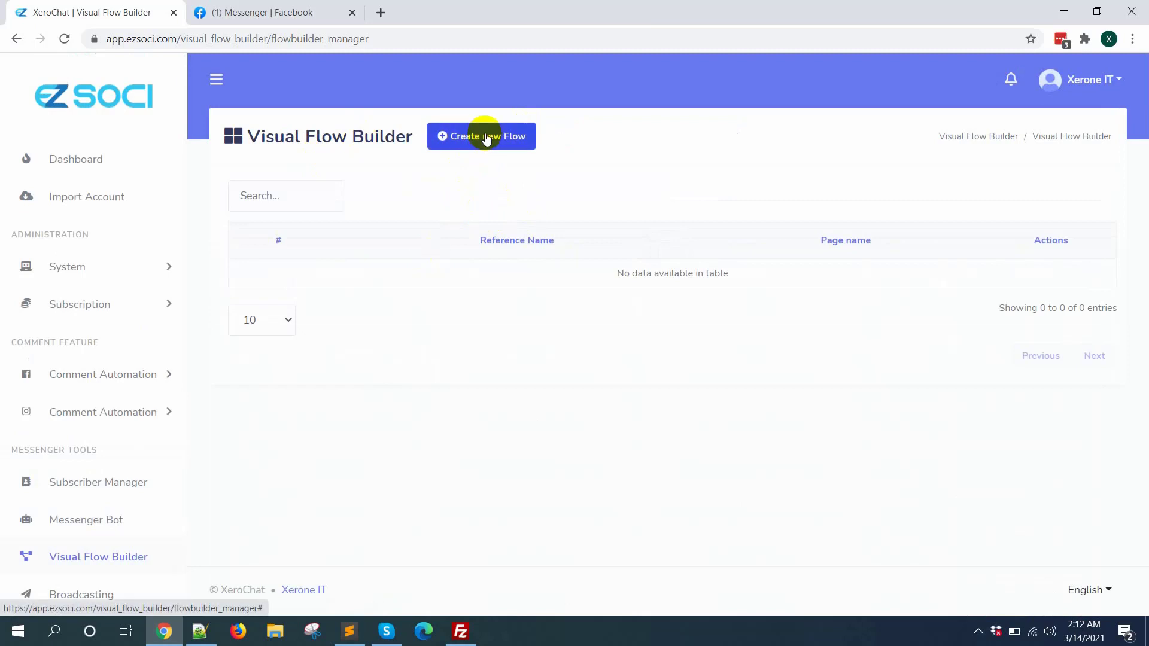
left_click(493, 144)
left_click(473, 137)
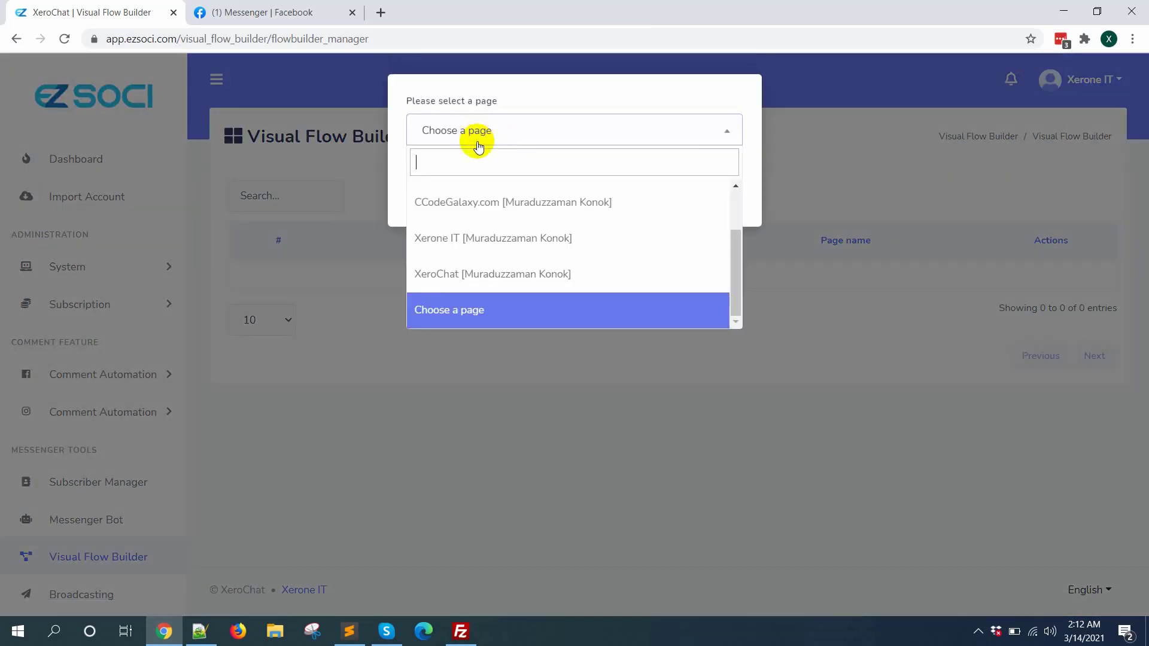
left_click(503, 199)
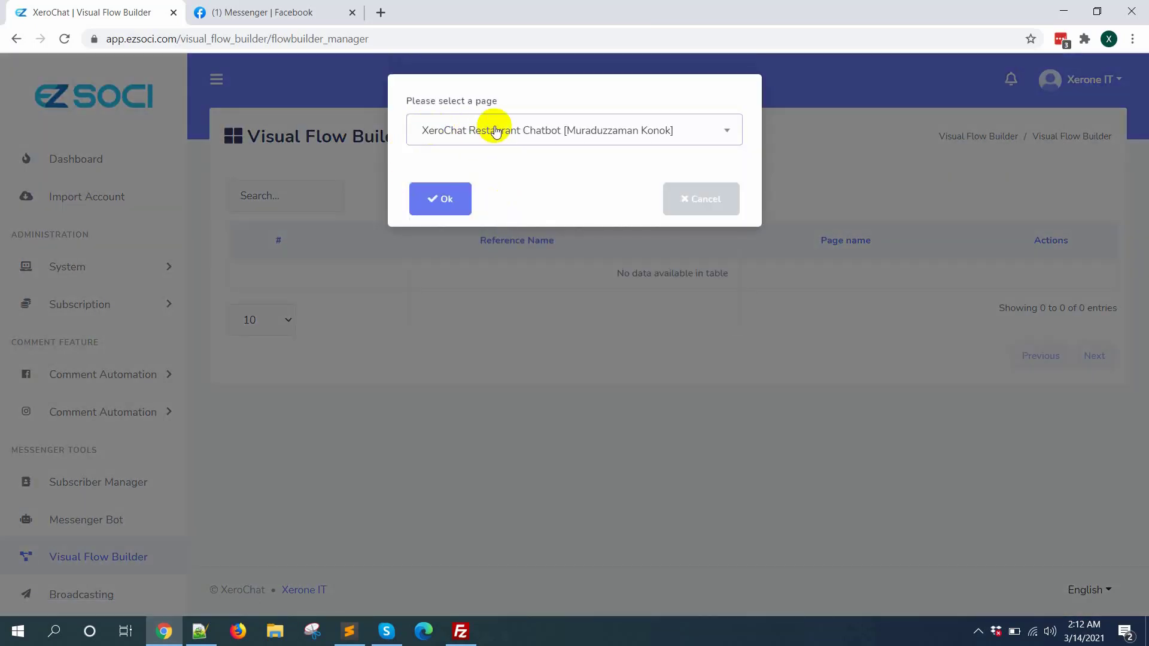
left_click(454, 199)
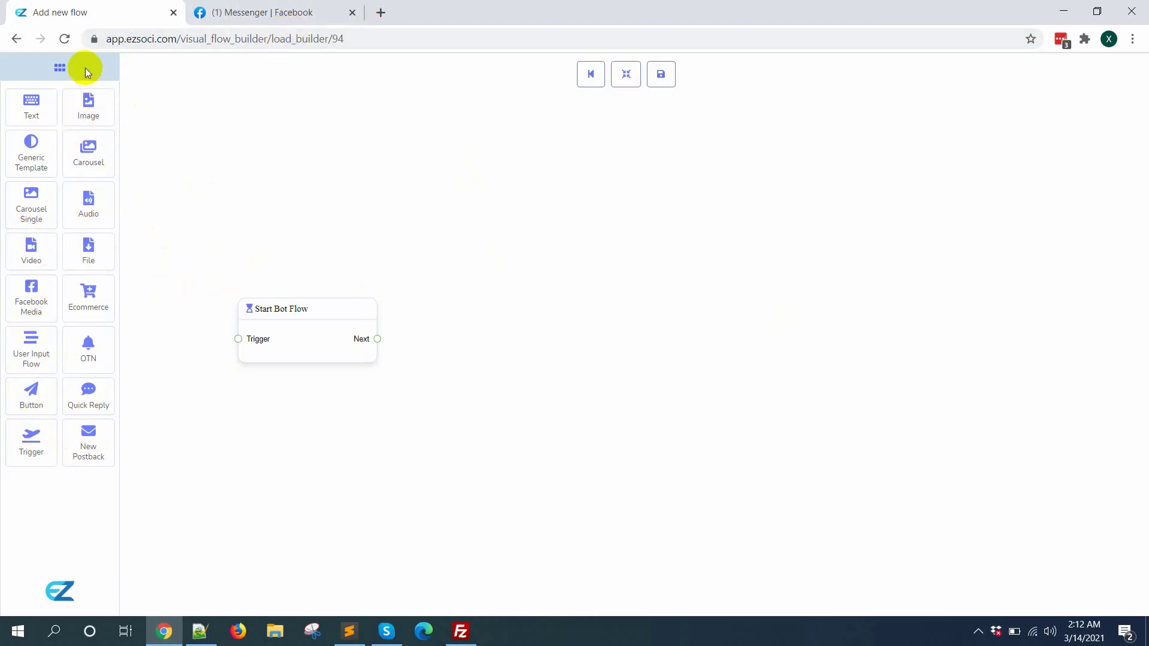
- Try moving the element palette to several places on the canvas and return it to its original place
left_click_drag(88, 67, 487, 287)
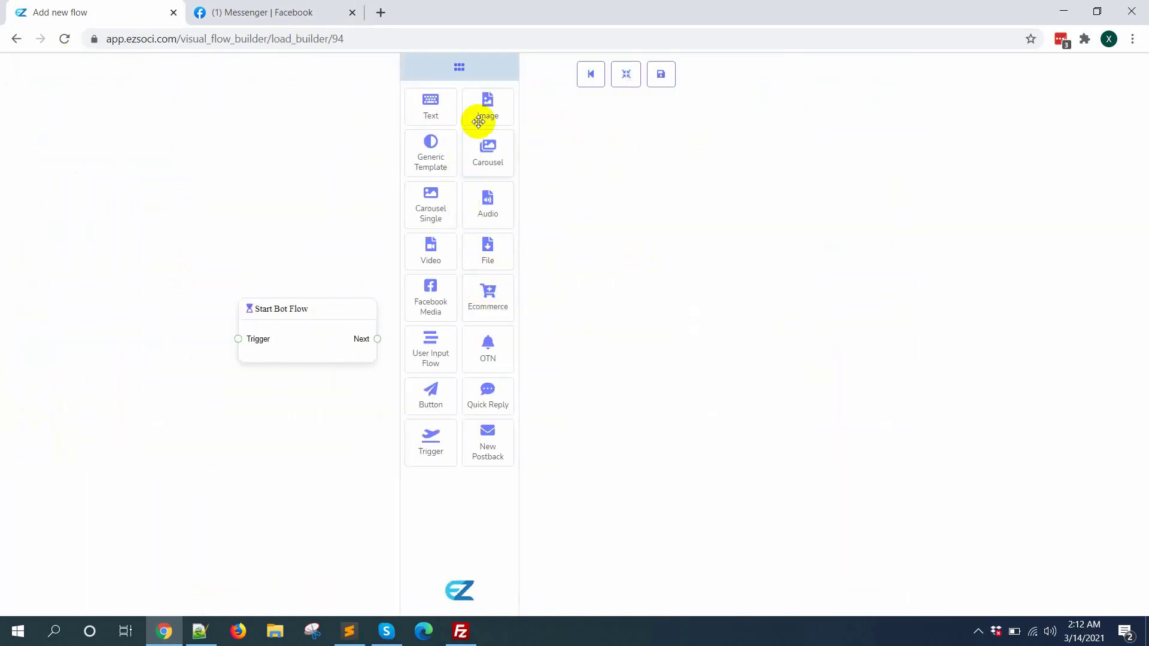
left_click_drag(485, 72, 353, 219)
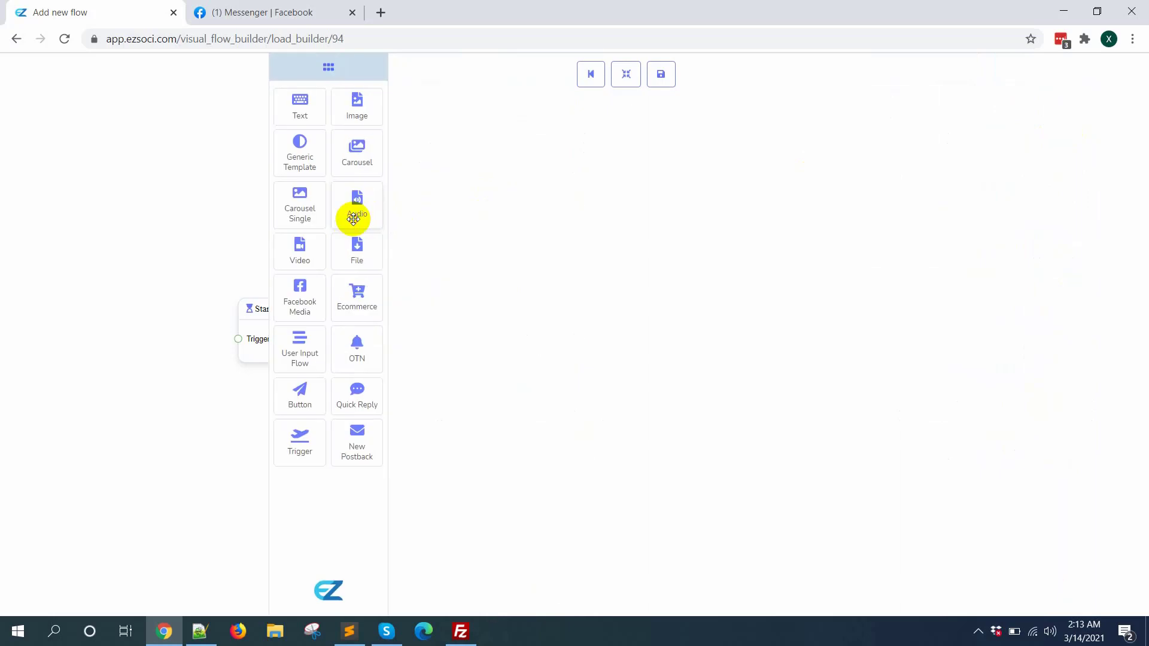
left_click_drag(341, 69, 961, 134)
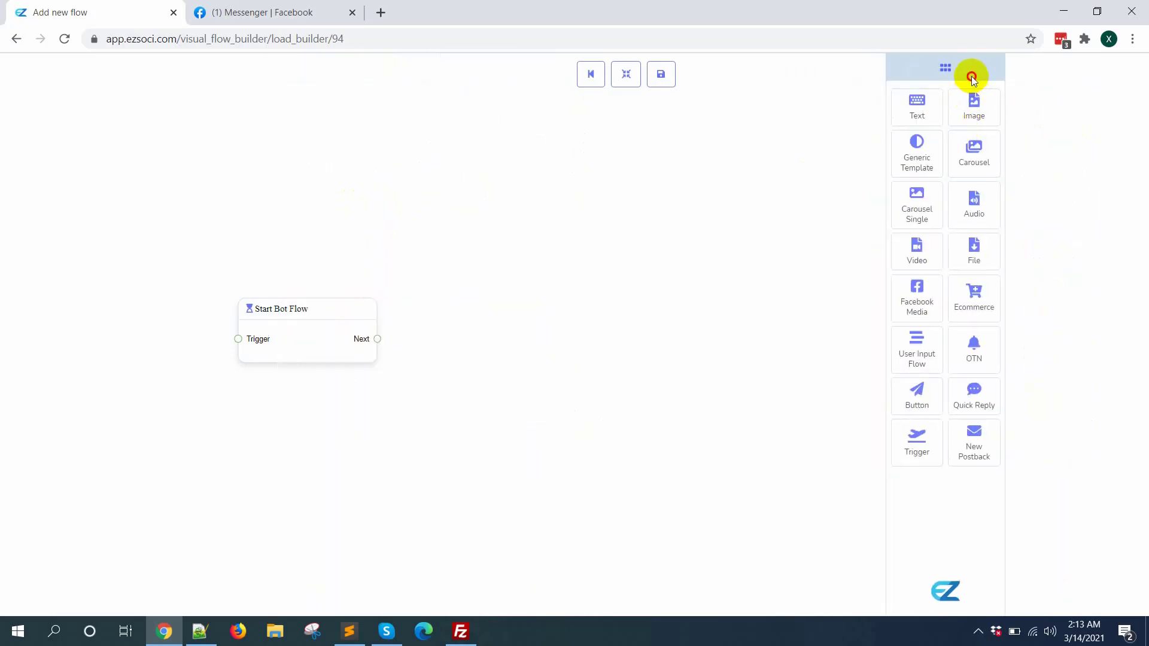
left_click_drag(972, 77, 69, 141)
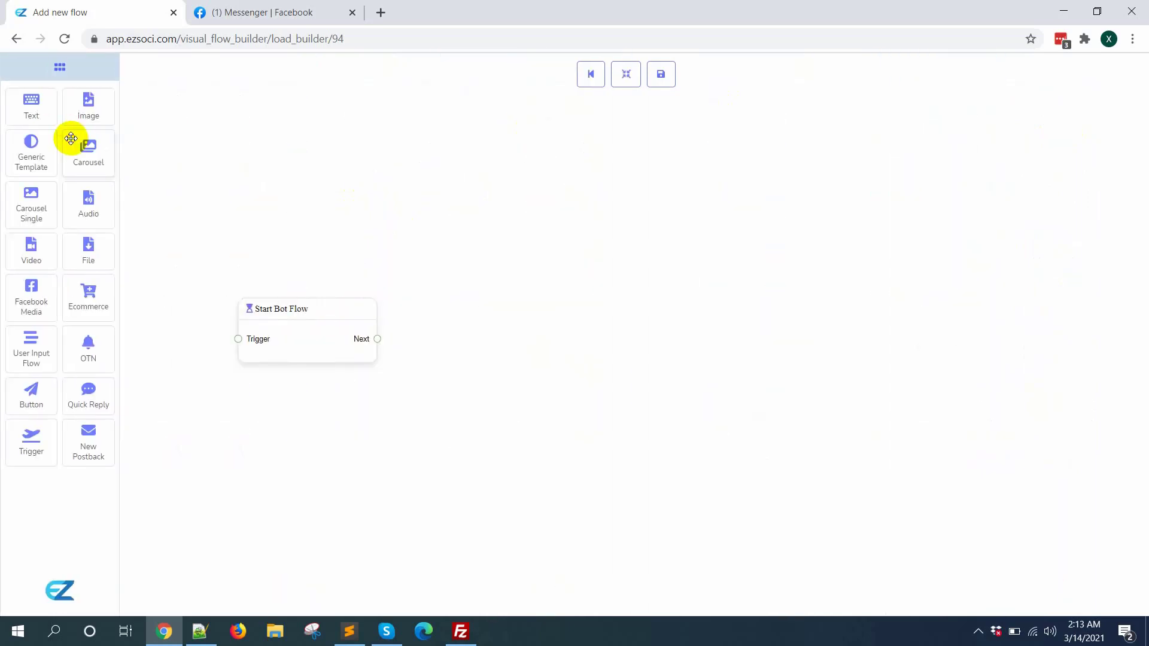
- Collapse the element palette, view the canvas's own list of elements, and expand the palette again
left_click(103, 65)
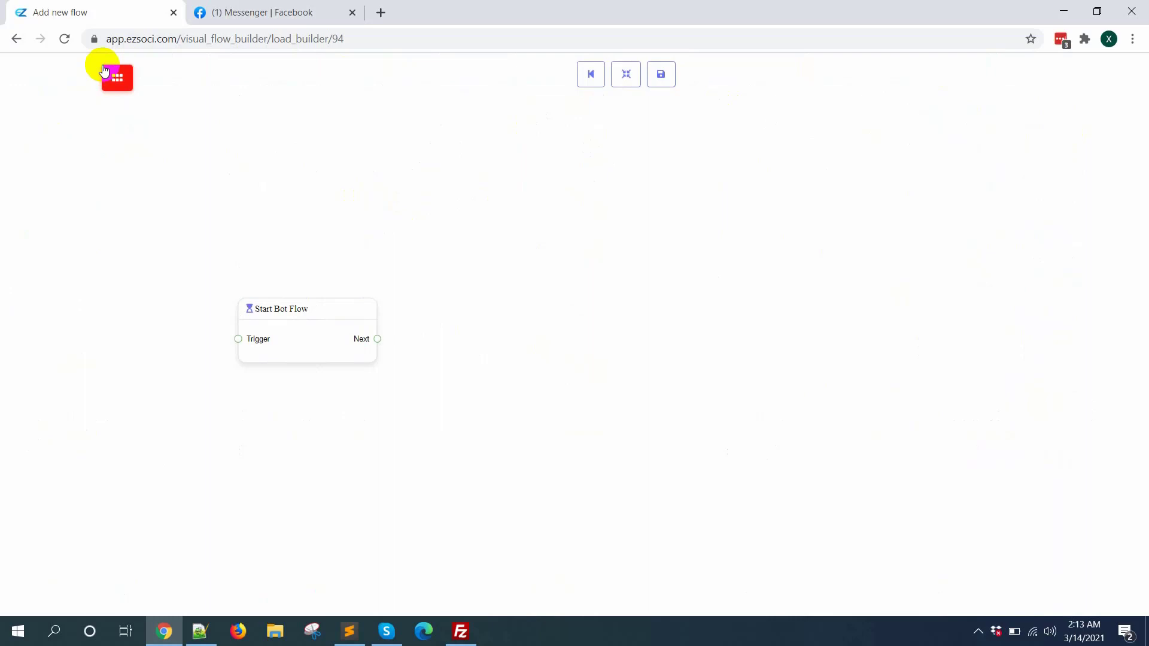
left_click_drag(104, 71, 2, 58)
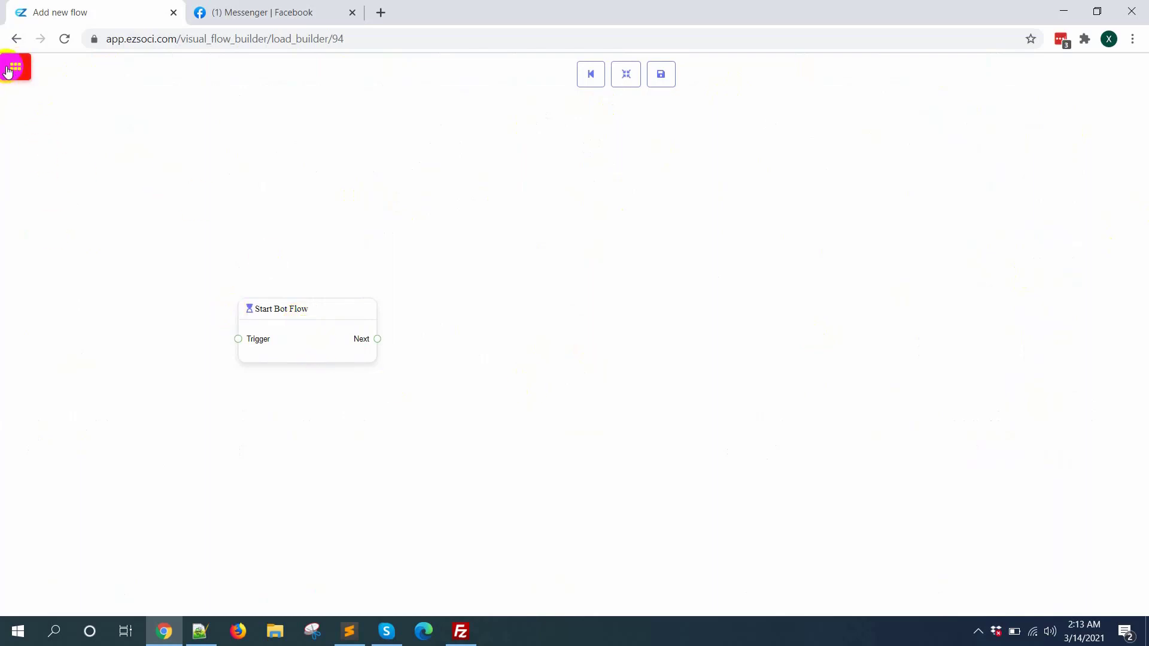
right_click(371, 154)
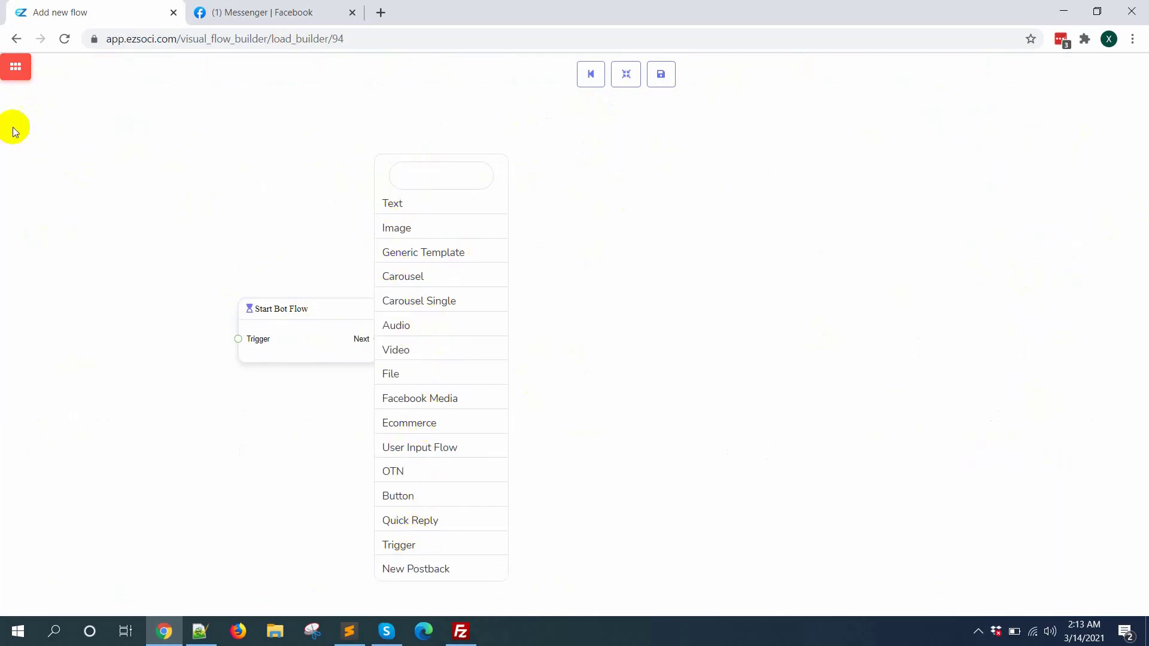
left_click(242, 225)
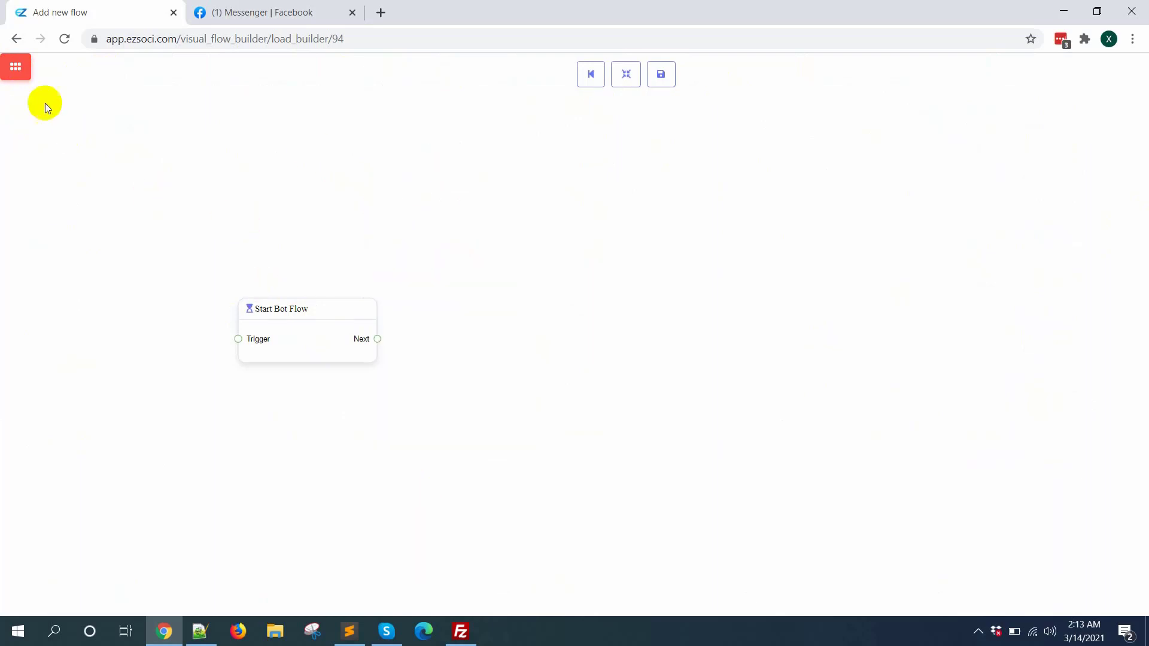
left_click(14, 69)
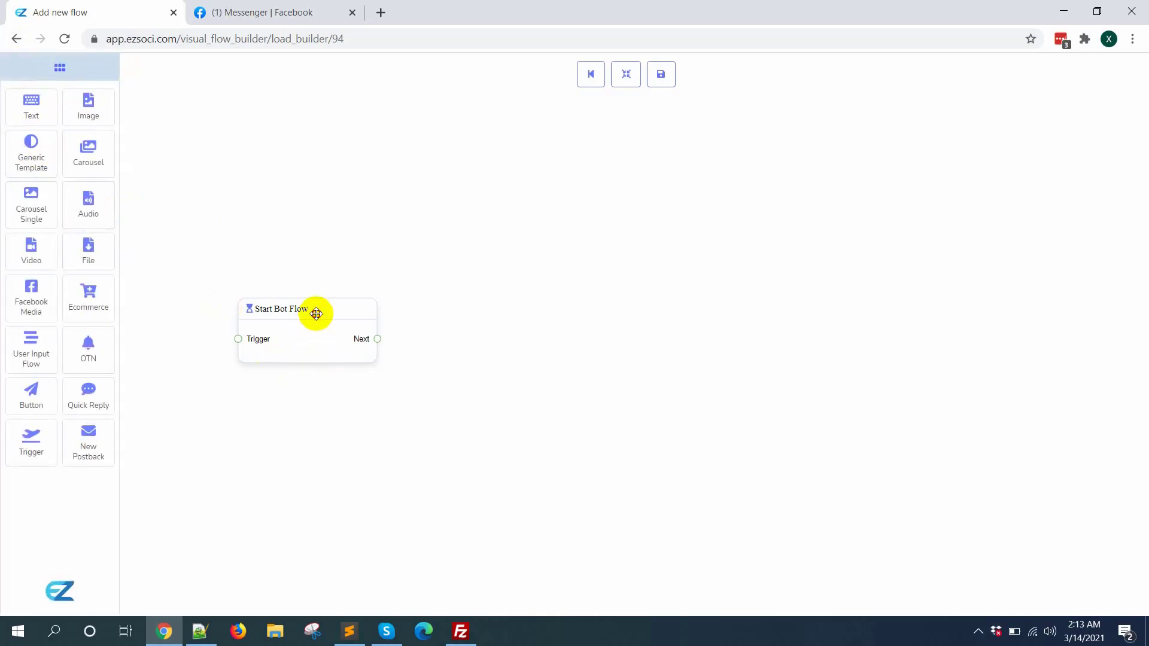
- Reposition the Start Bot Flow element on the canvas and set its title to "First Flow"
left_click_drag(316, 312, 312, 238)
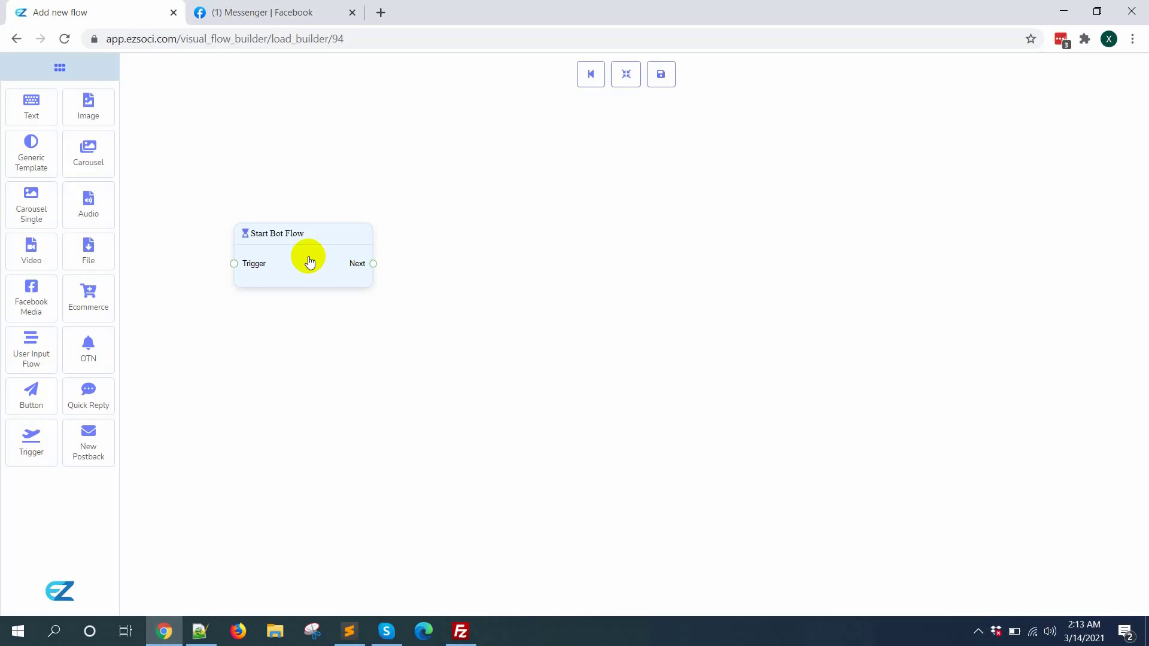
double_click(309, 260)
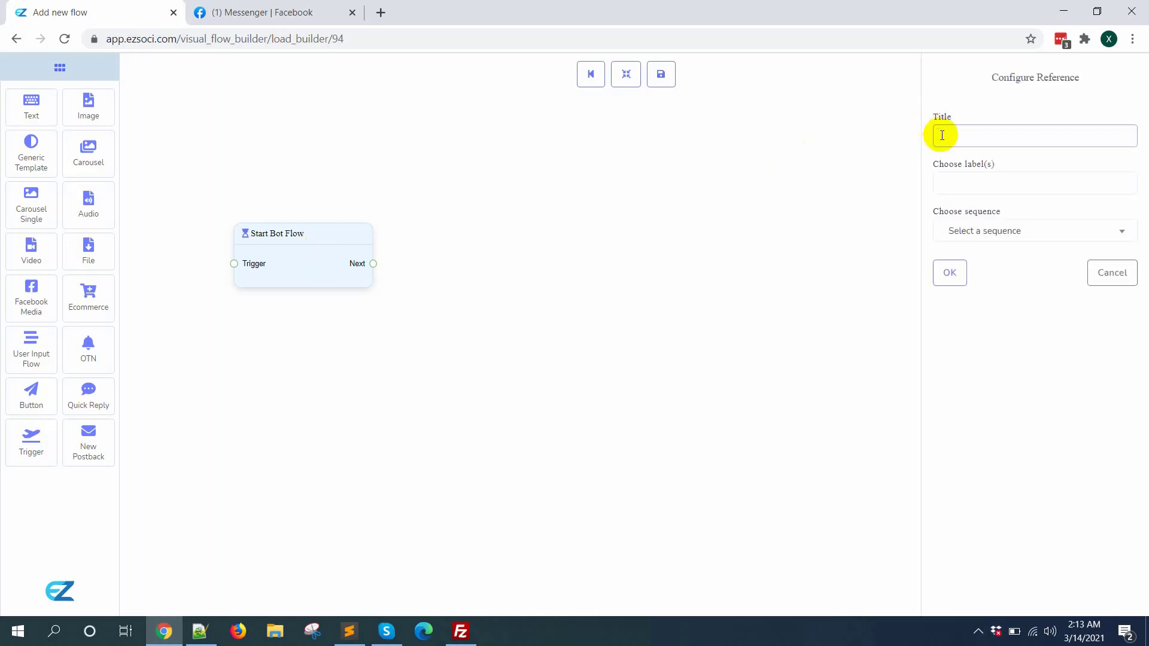
type("Fir")
type("st D")
type("low")
left_click(648, 340)
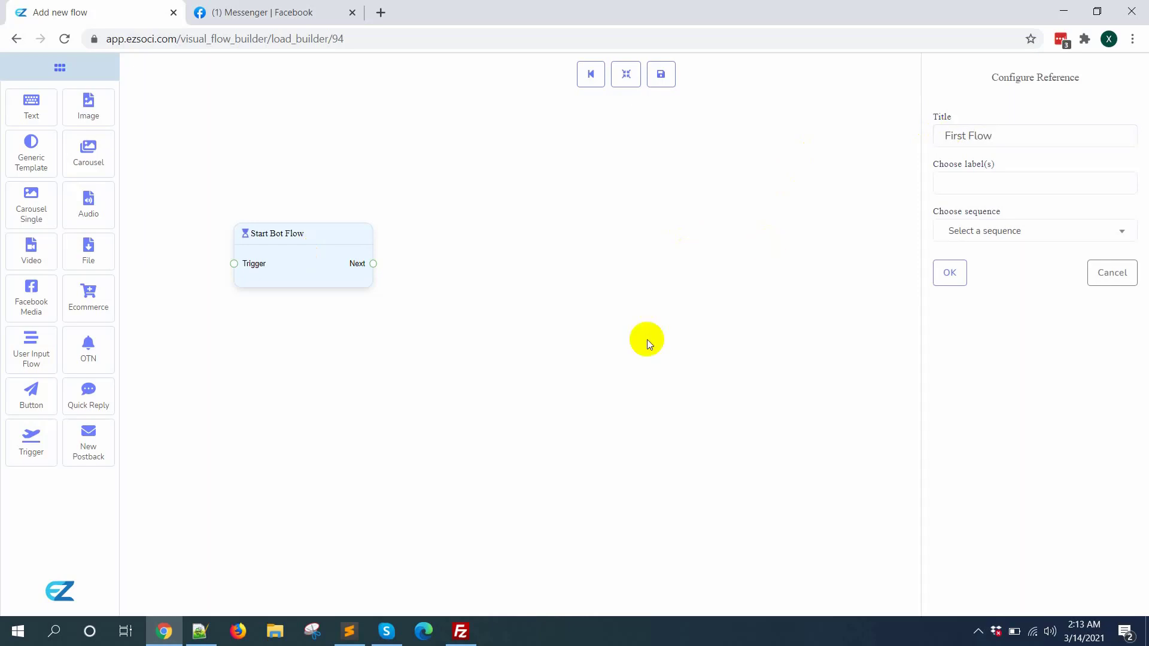
left_click_drag(295, 257, 322, 295)
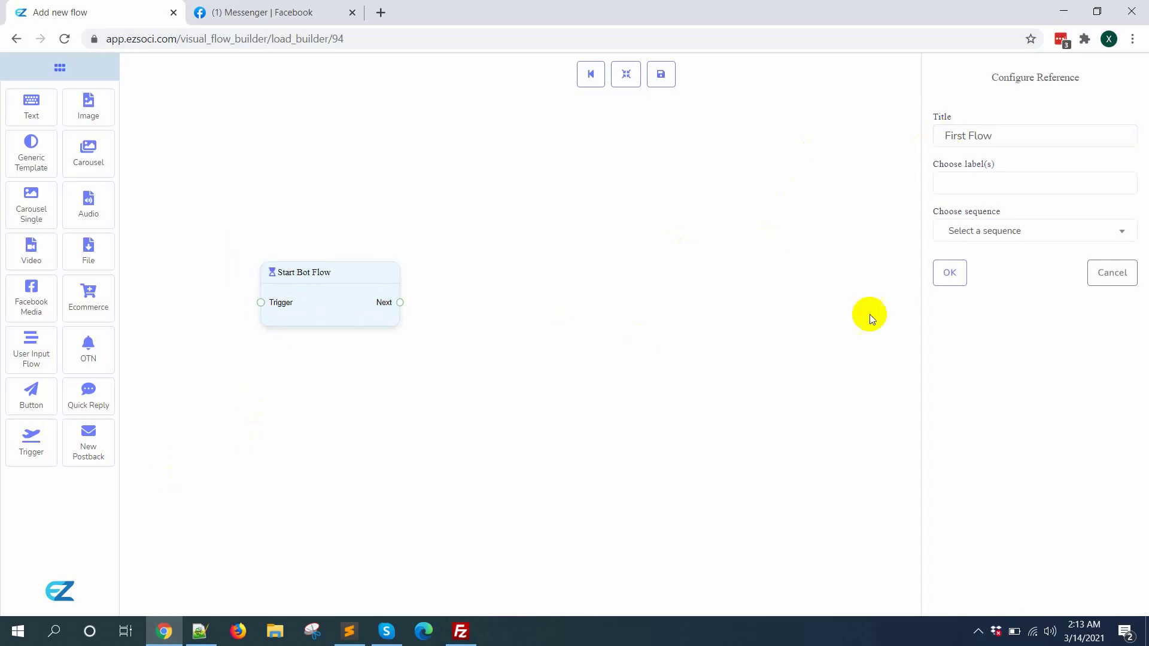
left_click(948, 274)
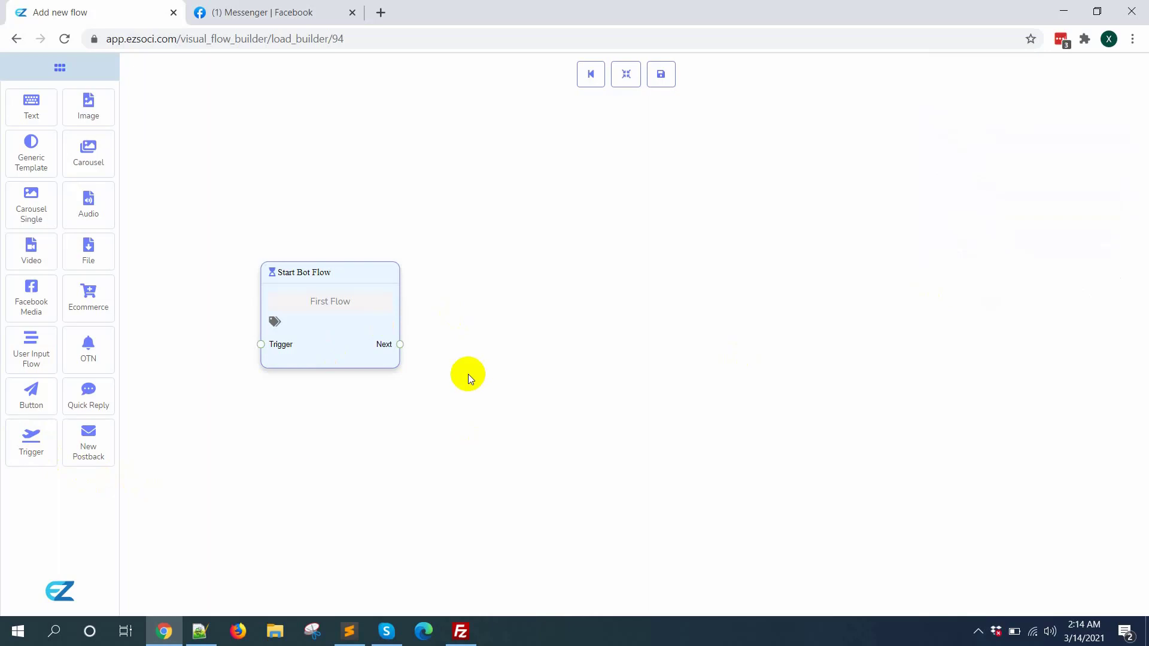
- Place a Trigger element before Start Bot Flow and connect it to that element's Trigger input
left_click_drag(331, 303, 390, 303)
left_click_drag(14, 432, 260, 359)
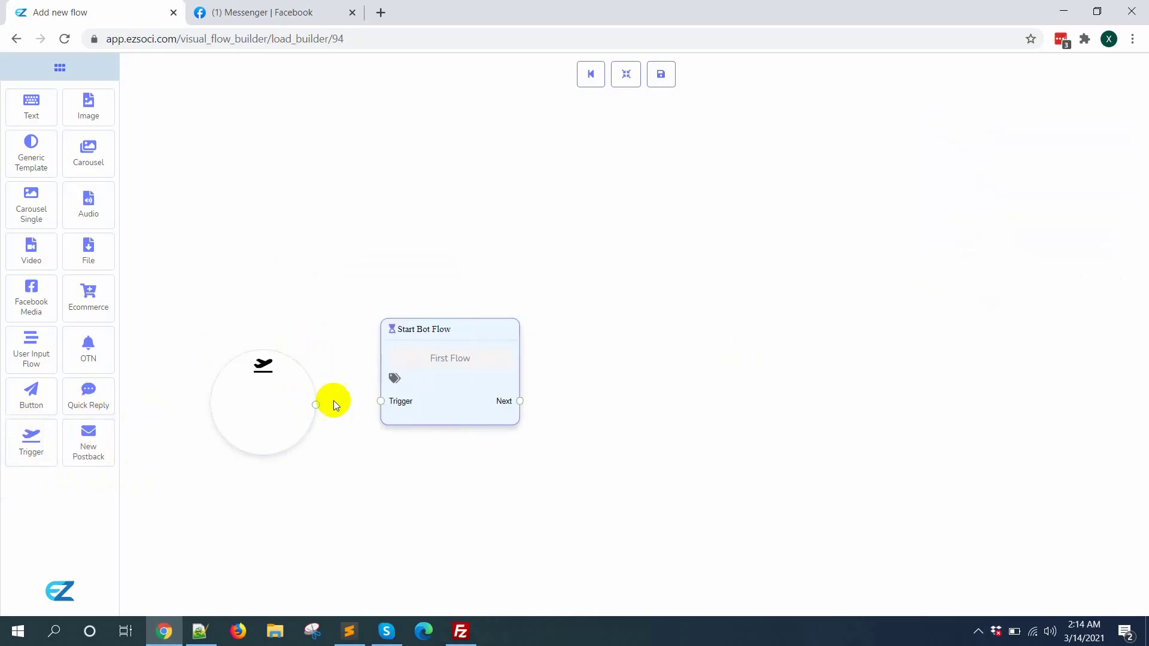
left_click_drag(223, 413, 206, 367)
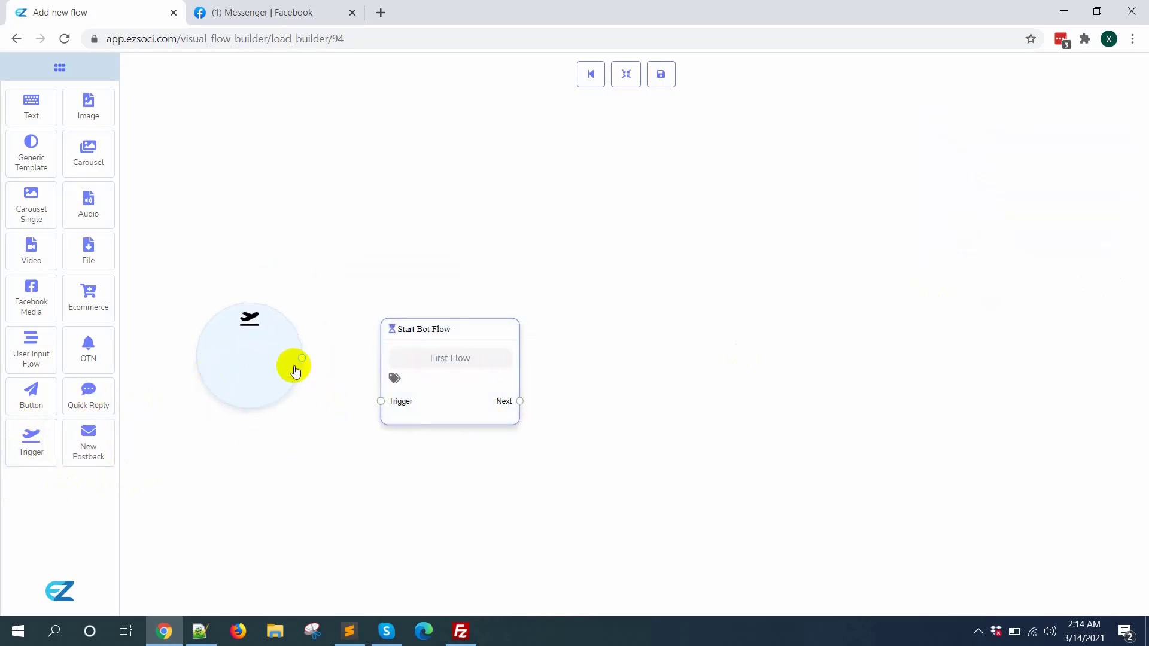
left_click_drag(303, 359, 381, 406)
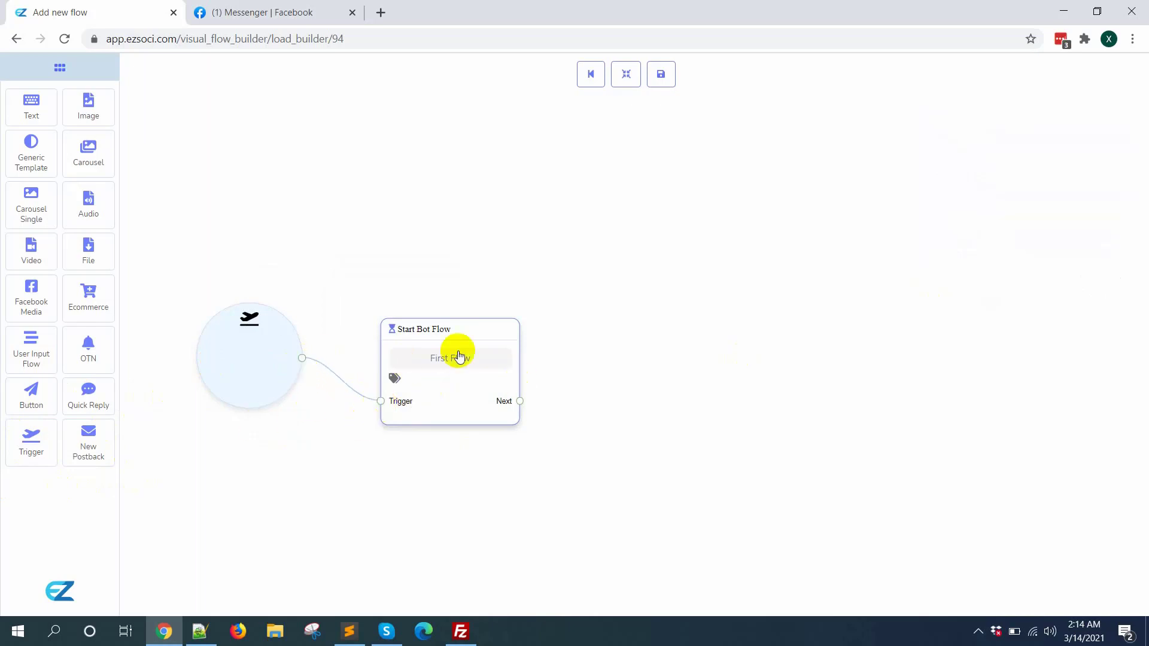
- Set the keyword of the Trigger element to "Food"
left_click(259, 364)
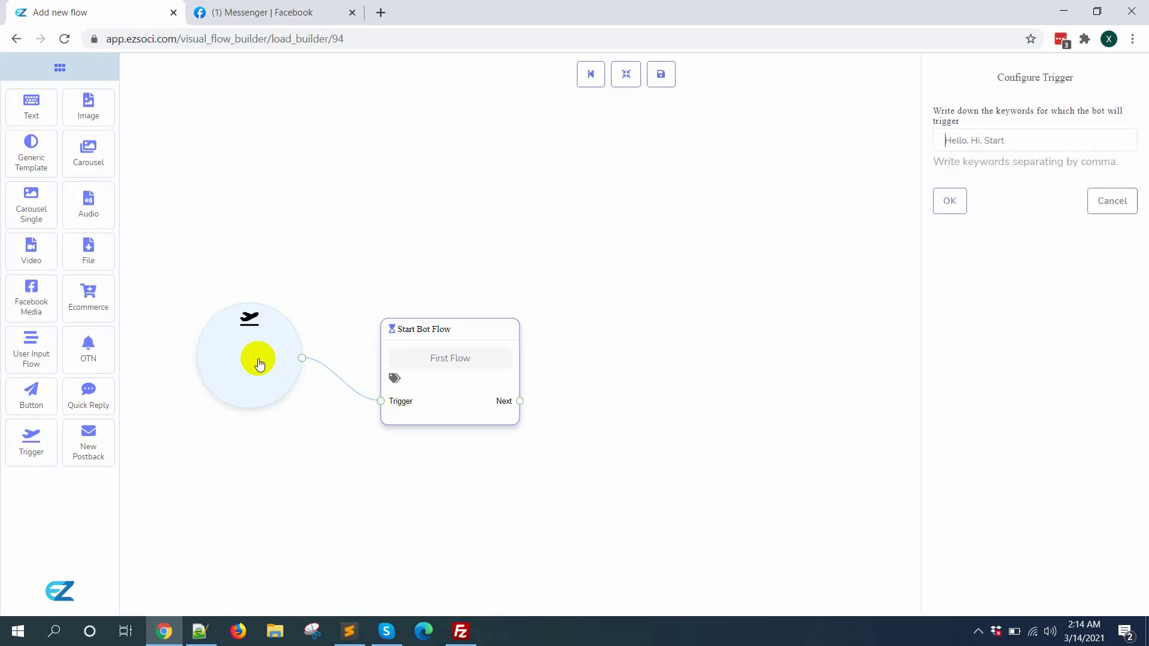
left_click(975, 143)
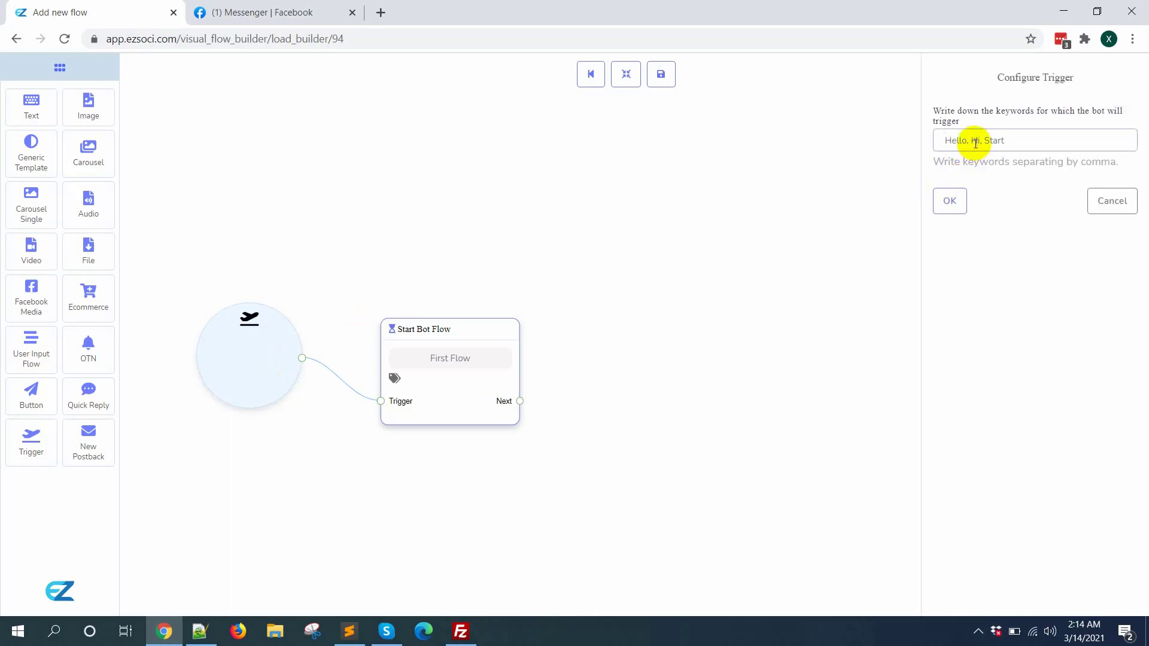
type("Food")
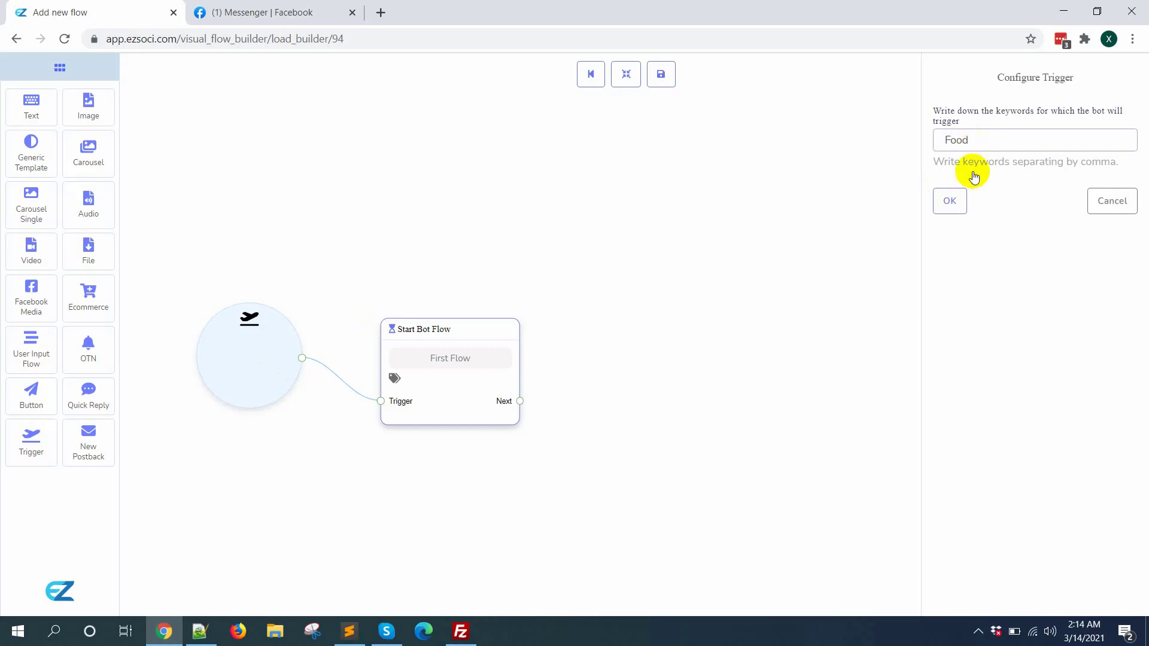
left_click(959, 203)
- Add a Text element after Start Bot Flow and connect the Next output to its Reply input
left_click_drag(457, 387, 434, 364)
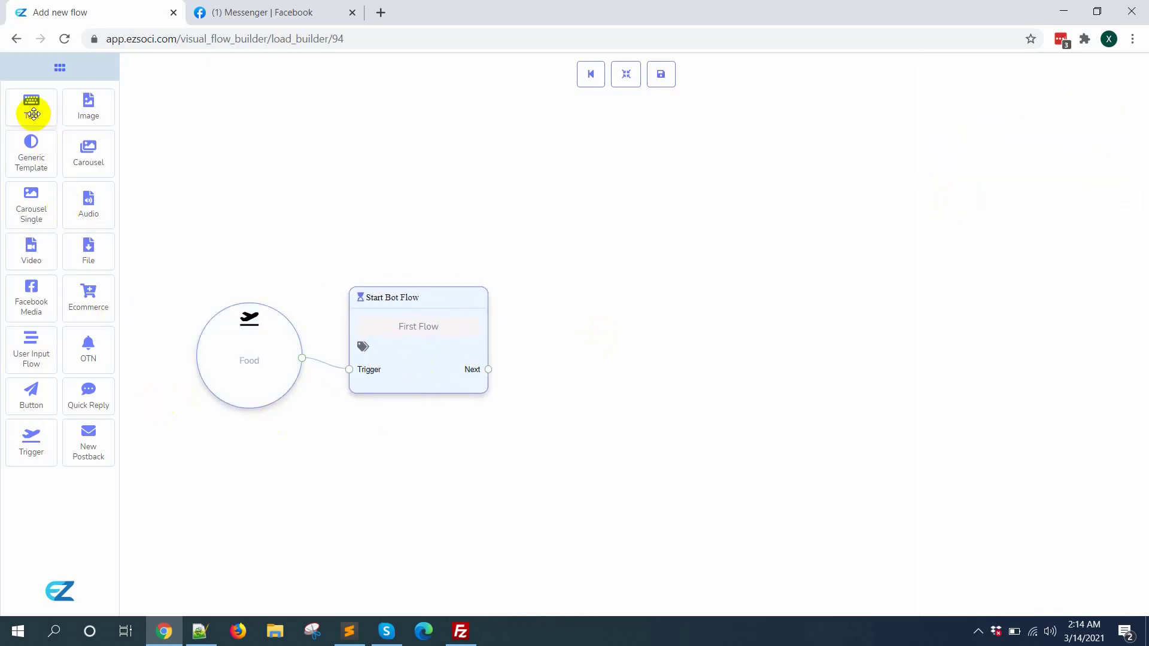
left_click_drag(34, 110, 615, 347)
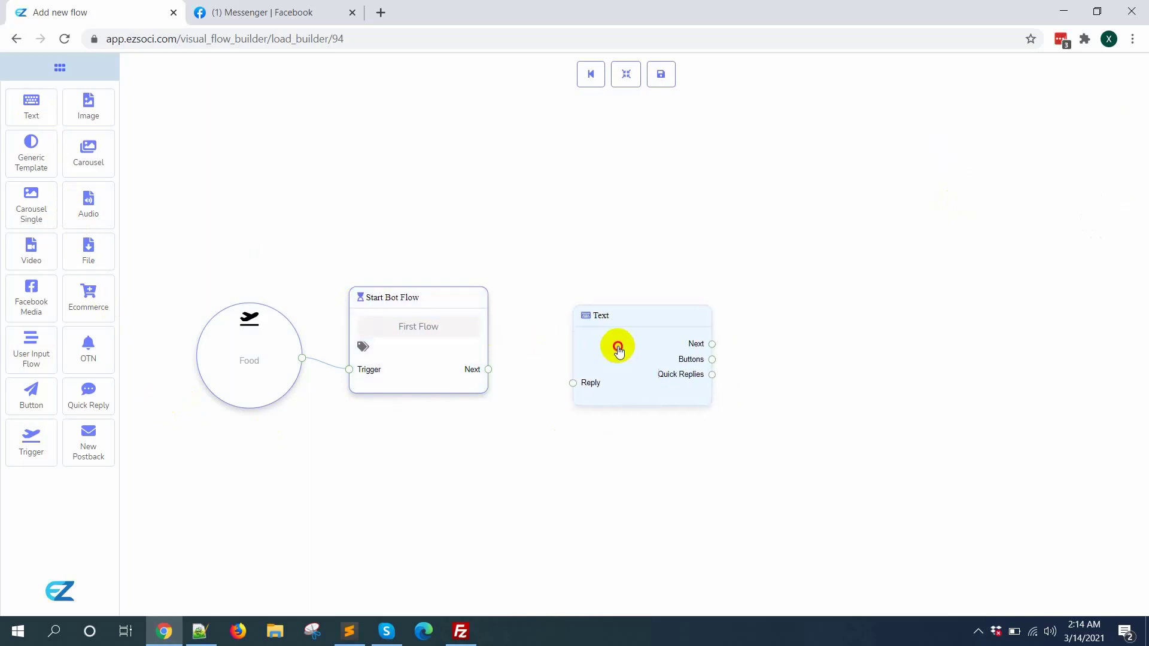
left_click_drag(486, 369, 572, 380)
left_click_drag(654, 354, 641, 346)
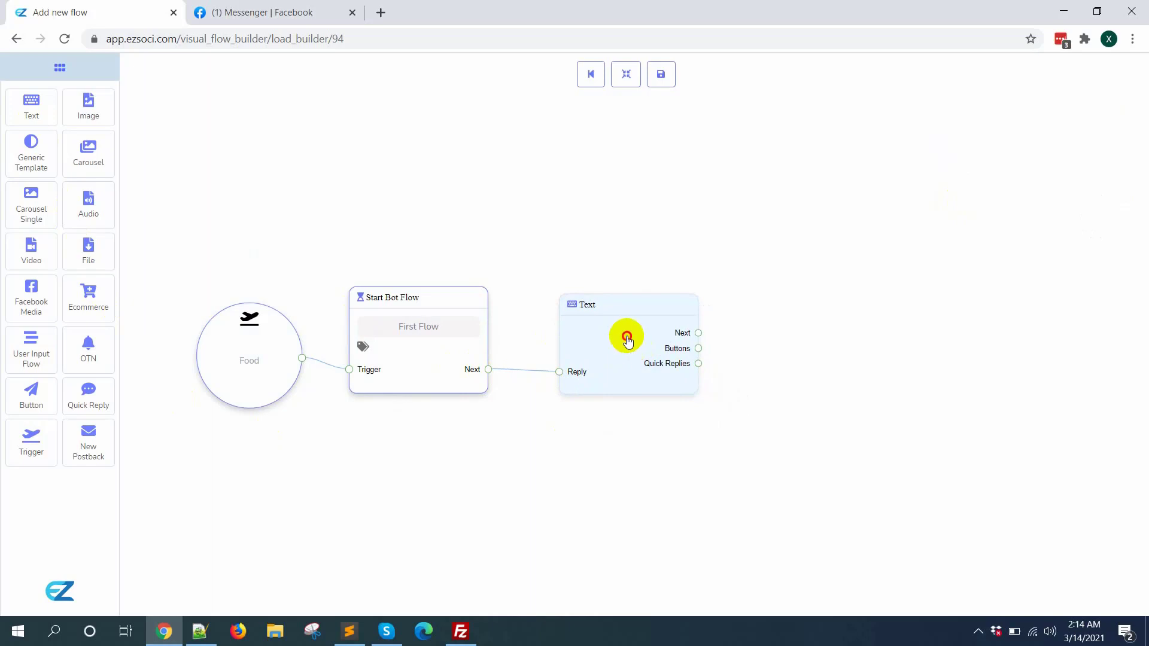
- Write the Text element's reply message on two lines: "Hi #LEAD_USER_FIRST_NAME# ," and "Seems like you are hungry. What type of food you want ?"
double_click(682, 319)
left_click(975, 161)
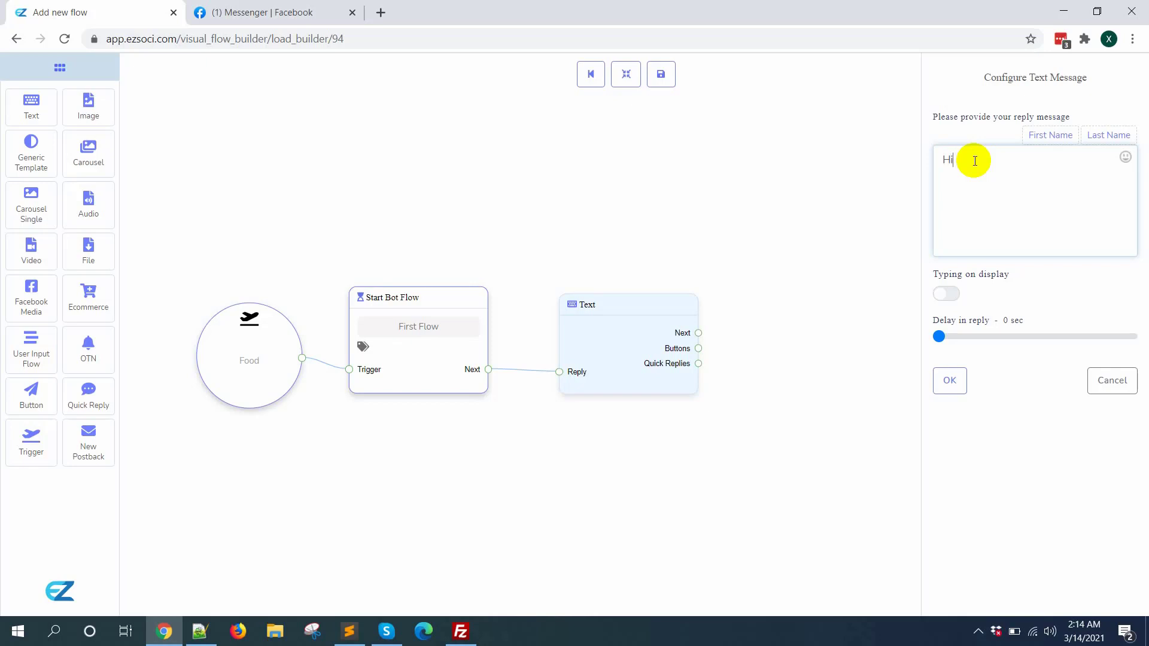
left_click(1050, 136)
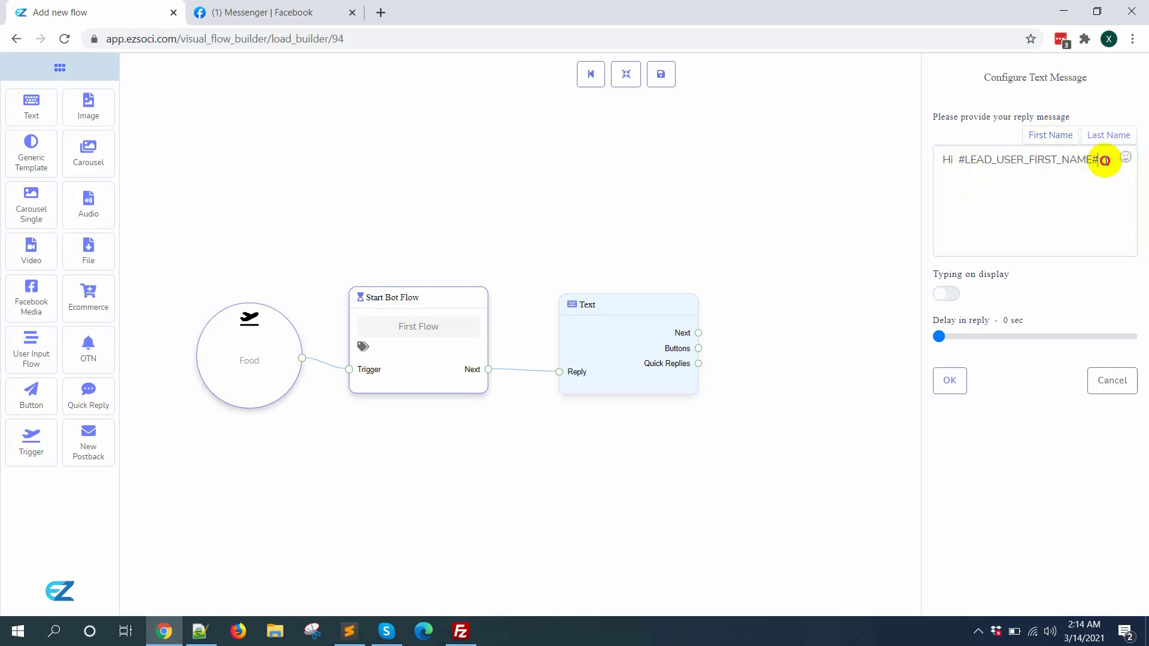
left_click(1105, 160)
type(",")
key("Return")
type("See")
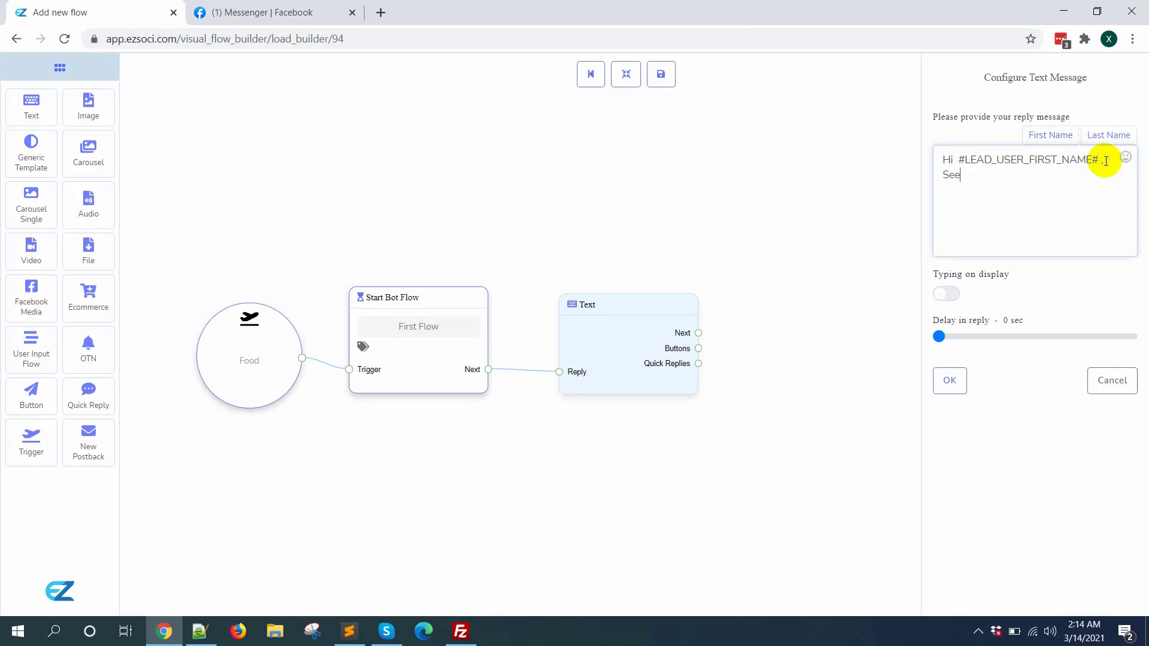
type("ms like you are hungr")
type("e")
type(". Wha")
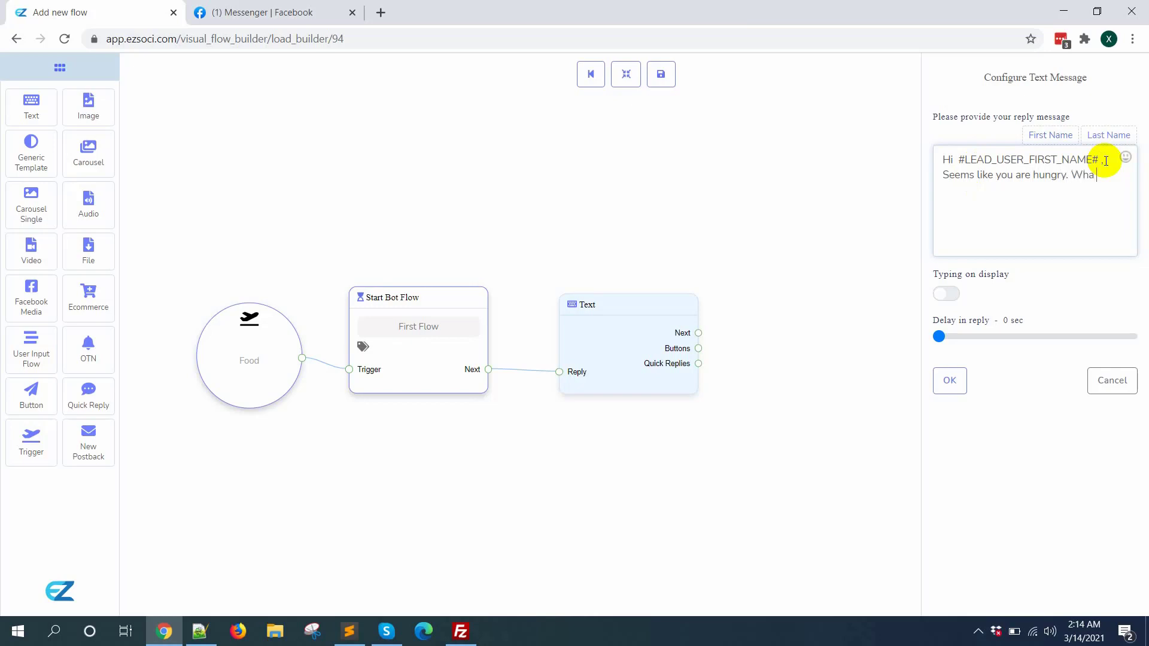
type("t type of food you want ?")
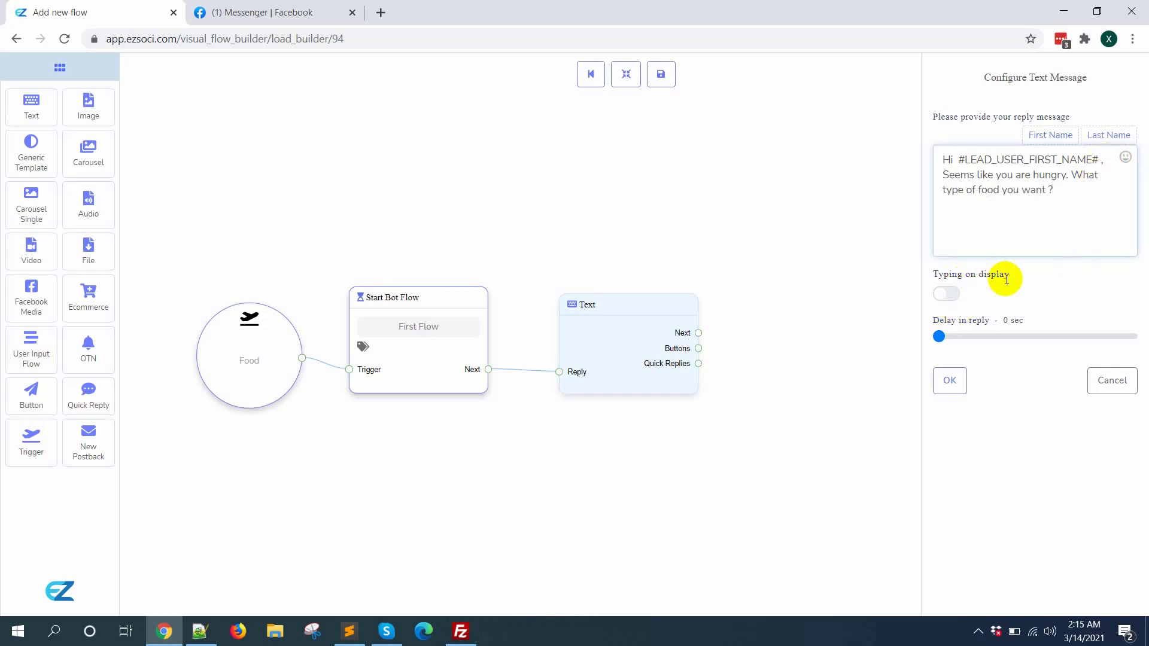
- Turn on the typing display for the Text element and set its reply delay to 2 sec
left_click(950, 295)
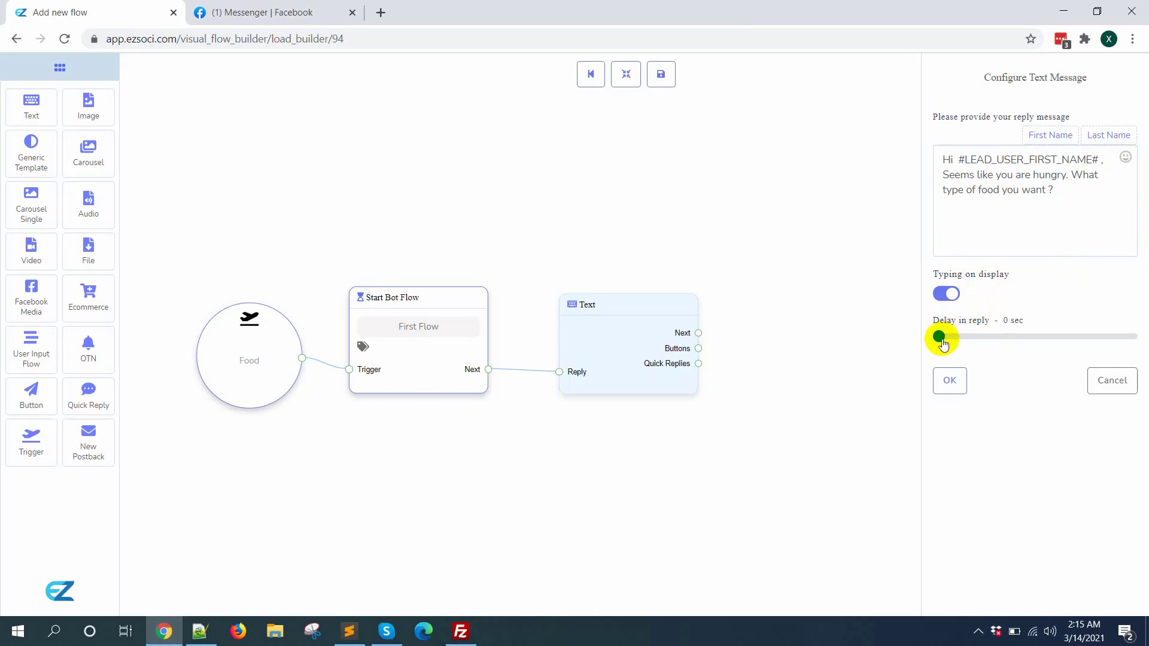
left_click_drag(943, 346, 946, 342)
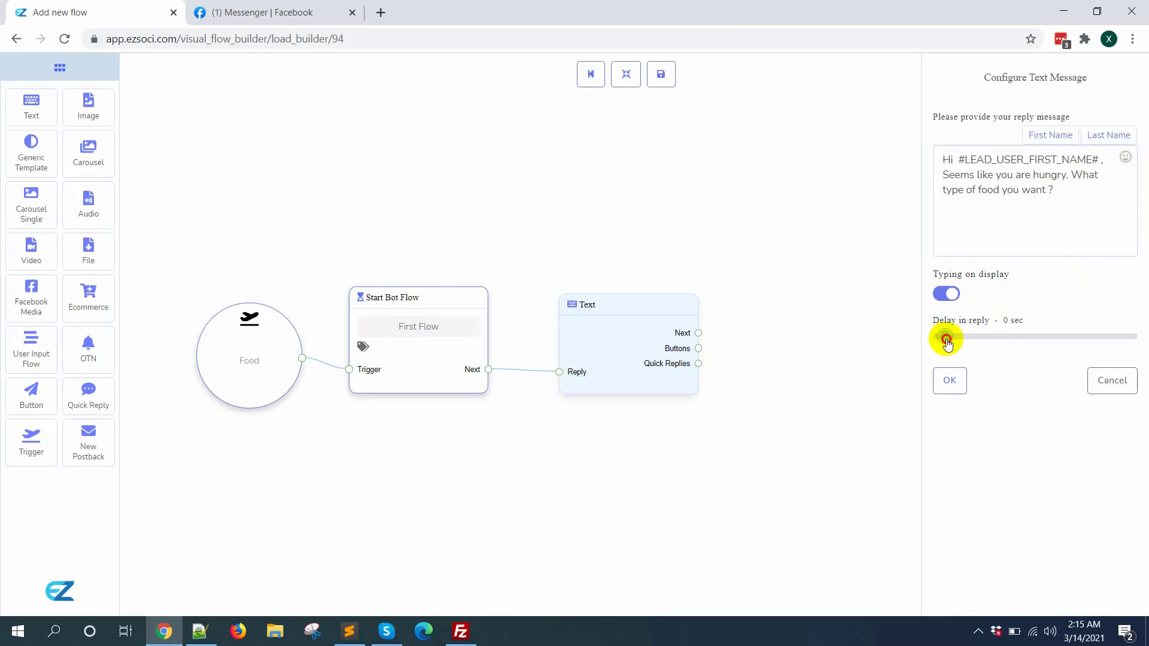
left_click(950, 381)
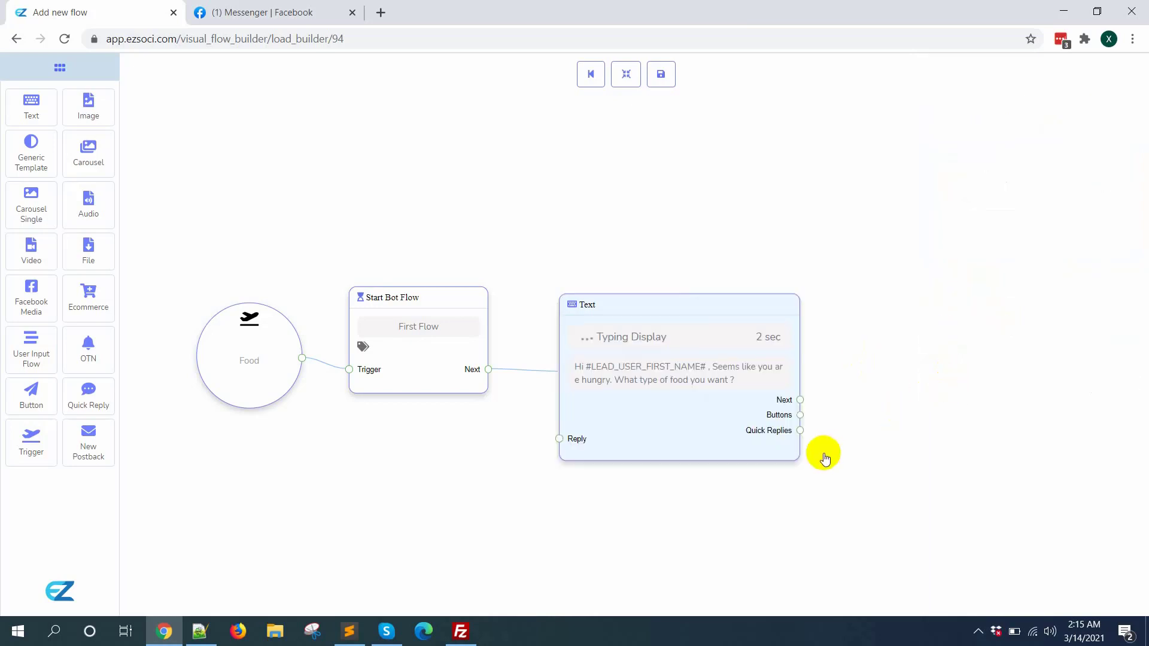
- Move the Text, Trigger and Start Bot Flow elements higher on the canvas to make room for more elements
left_click_drag(694, 305, 673, 242)
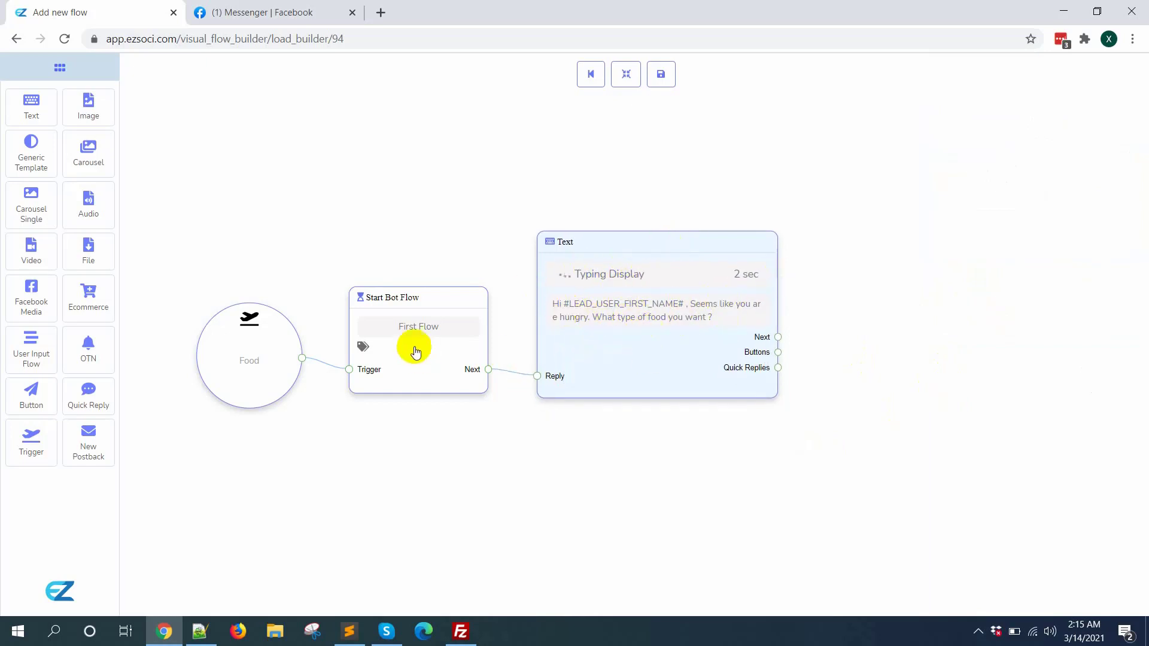
left_click_drag(249, 331, 221, 250)
left_click_drag(406, 323, 386, 222)
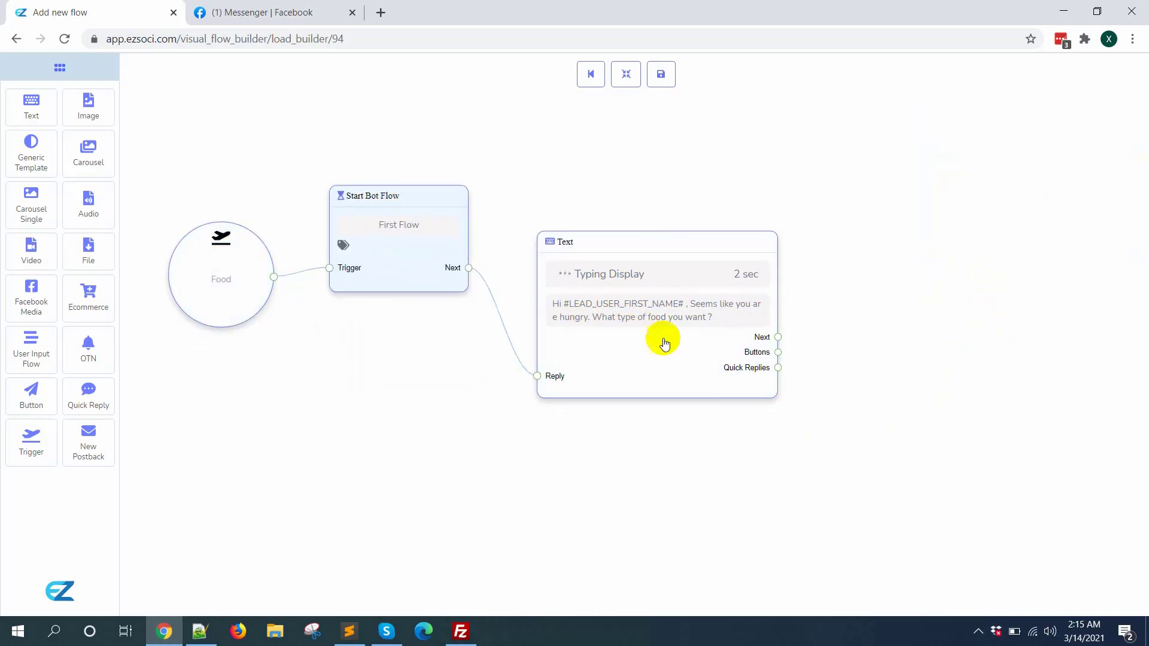
left_click_drag(662, 341, 659, 305)
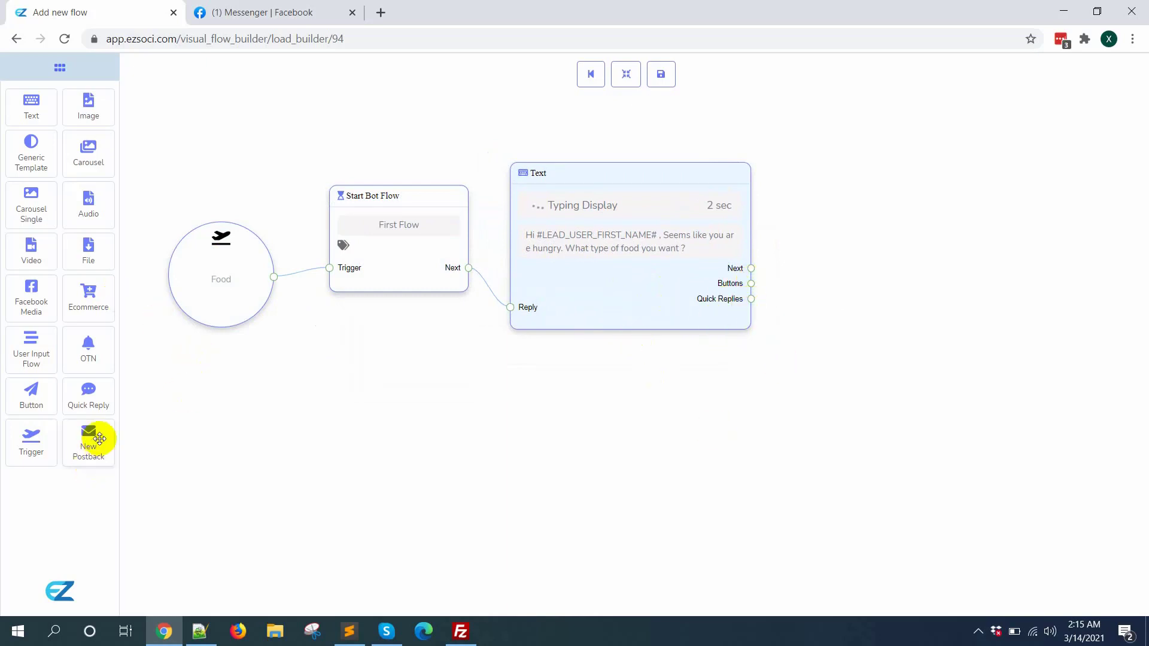
- Add a Button element to the Text element's Buttons output, with the text "Burger" and the type New postback
left_click_drag(24, 396, 796, 325)
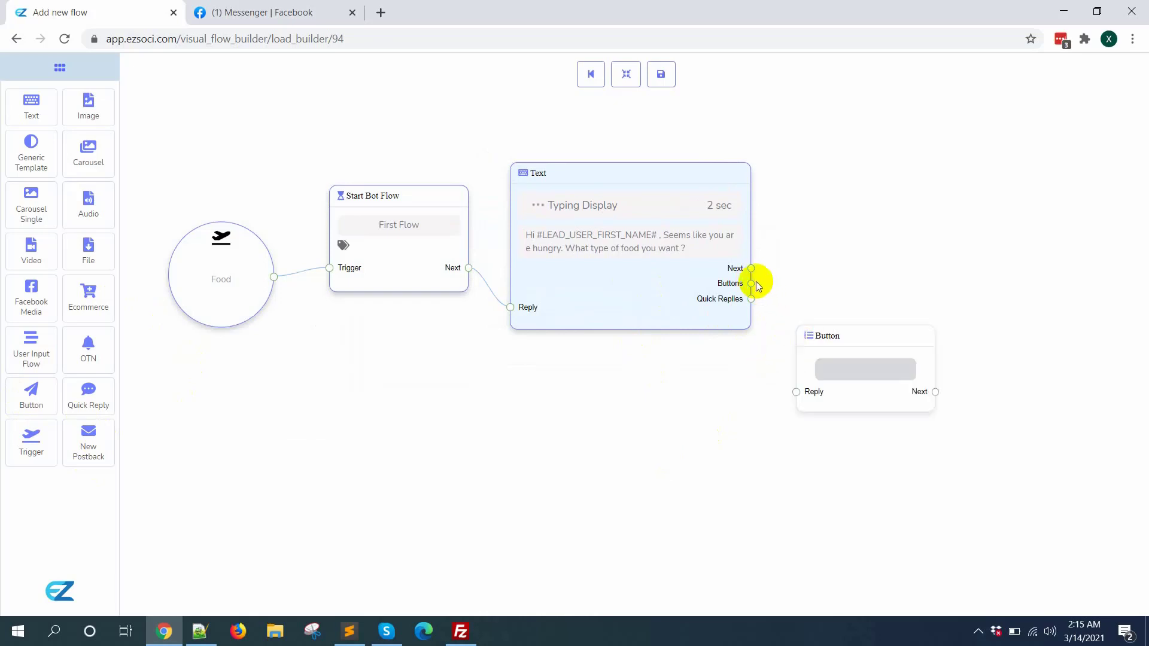
left_click_drag(751, 285, 796, 392)
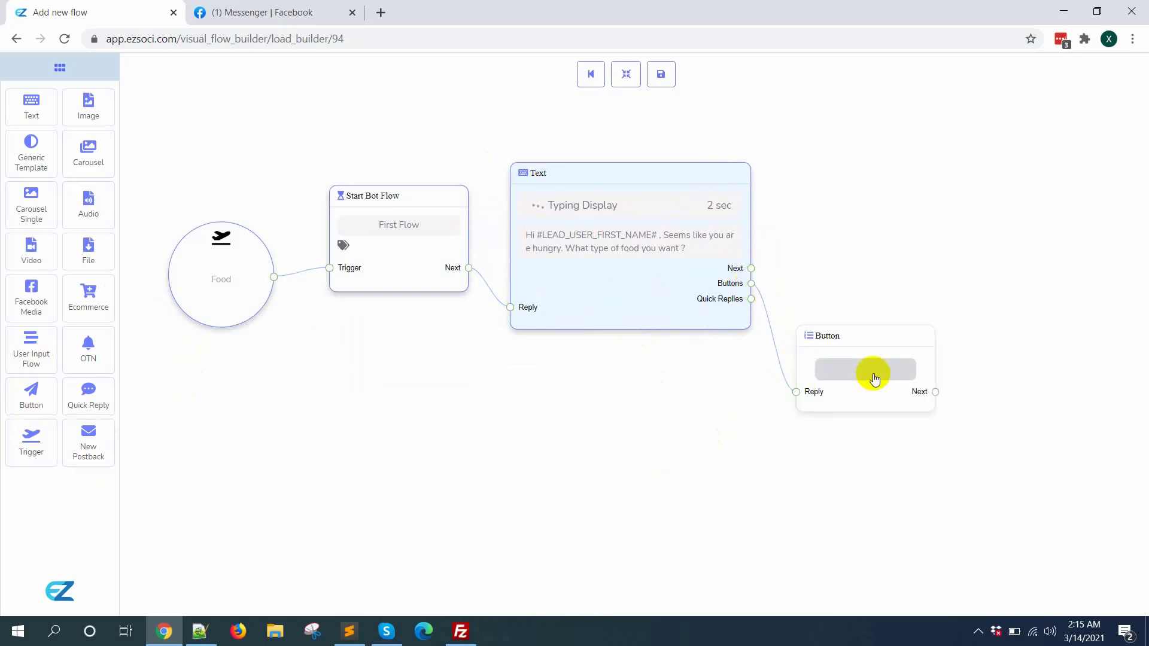
double_click(808, 372)
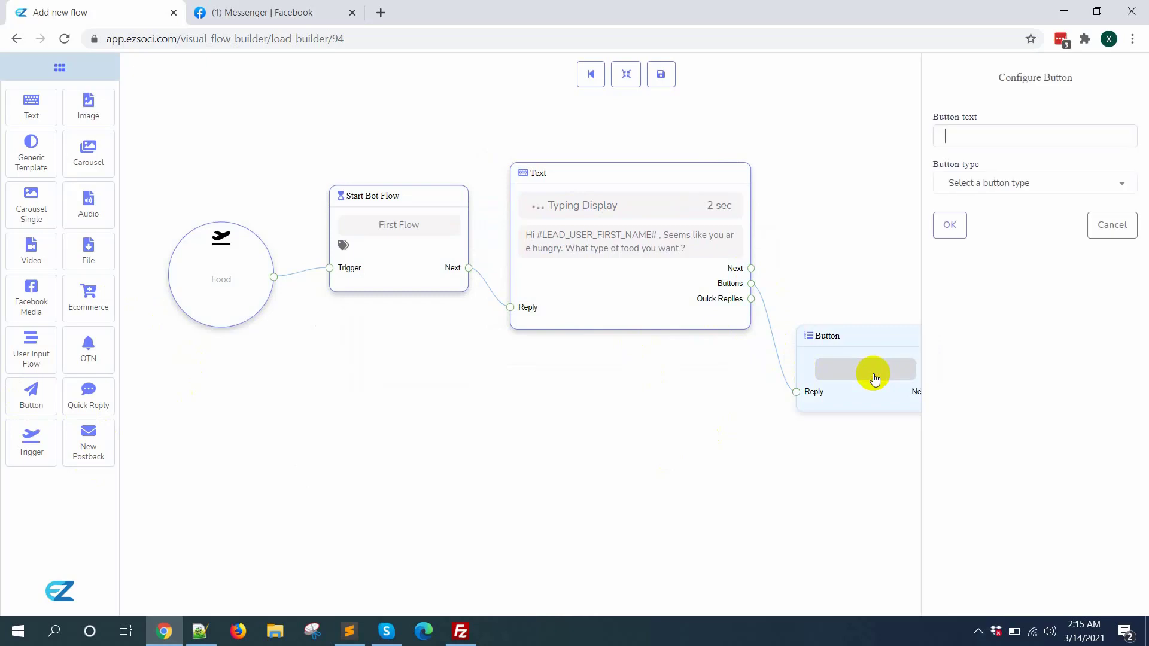
left_click(979, 134)
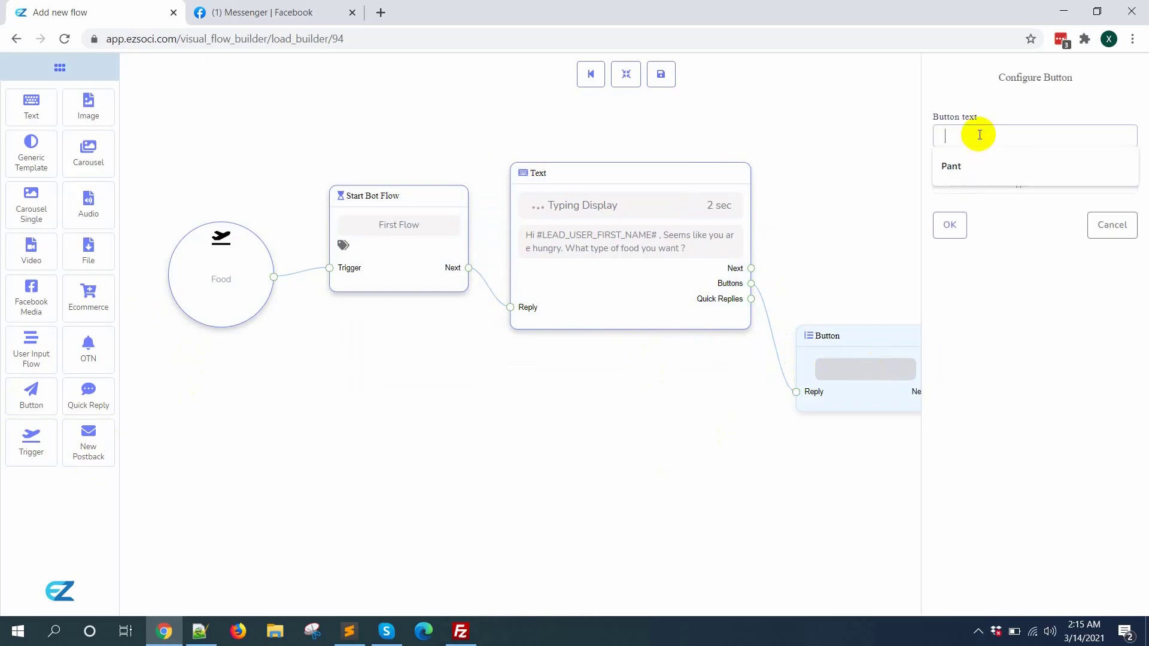
type("Burger")
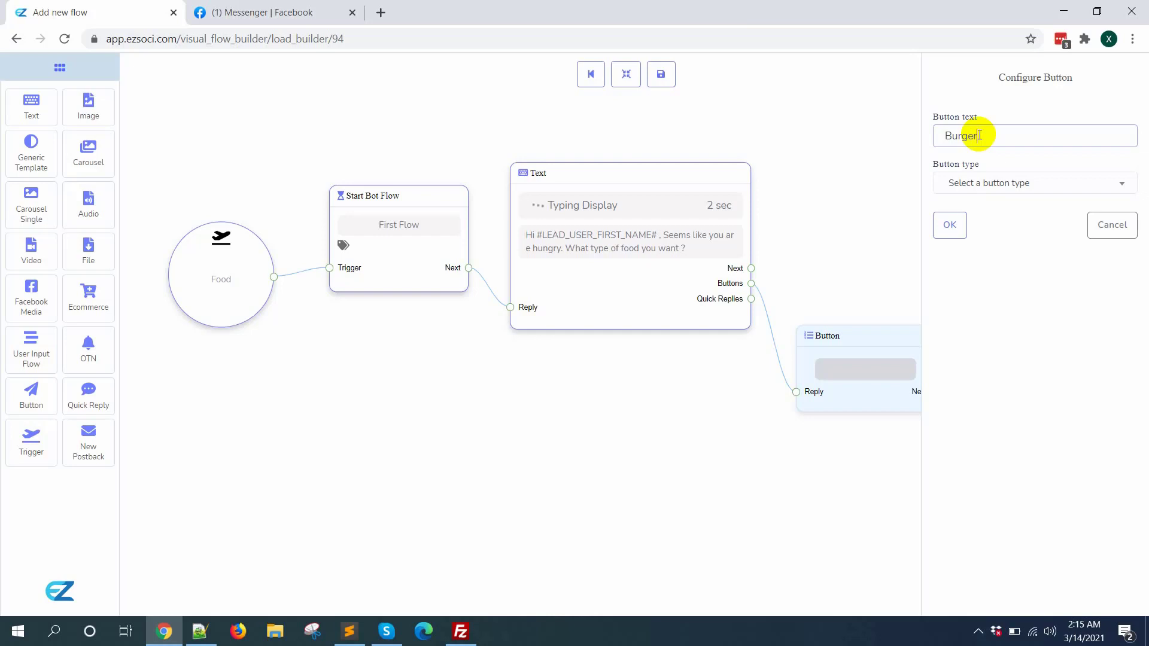
left_click(1000, 183)
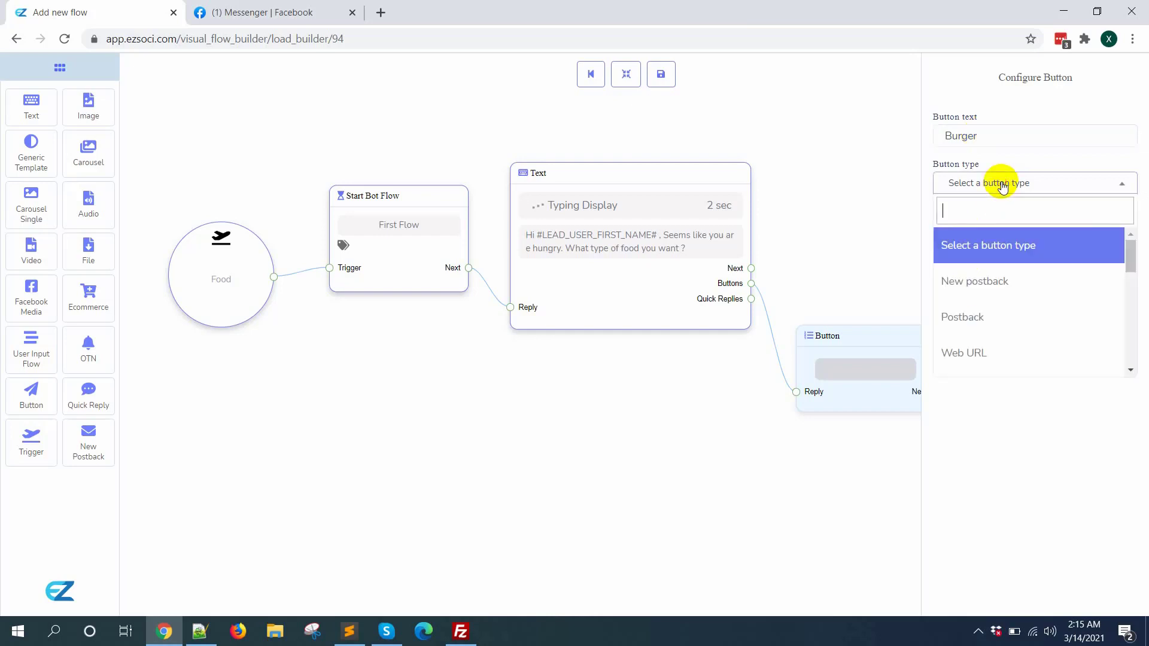
left_click(1032, 282)
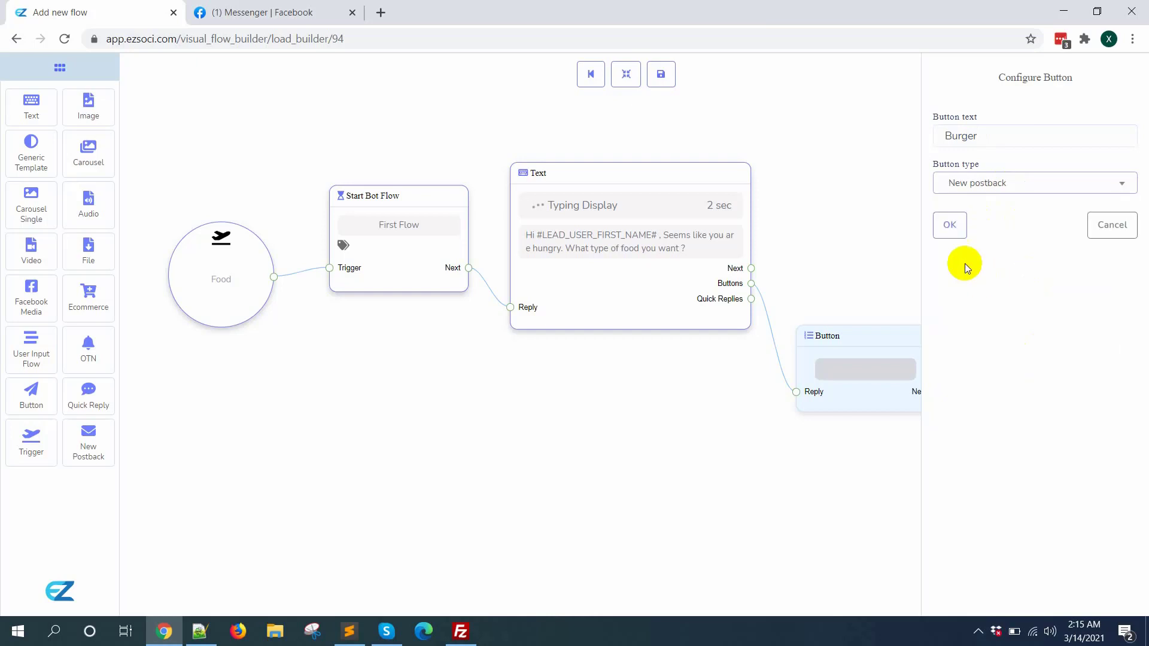
left_click(952, 226)
- Add a second Text element after New Postback and connect the postback's Next output to its Reply input
left_click_drag(979, 459, 639, 423)
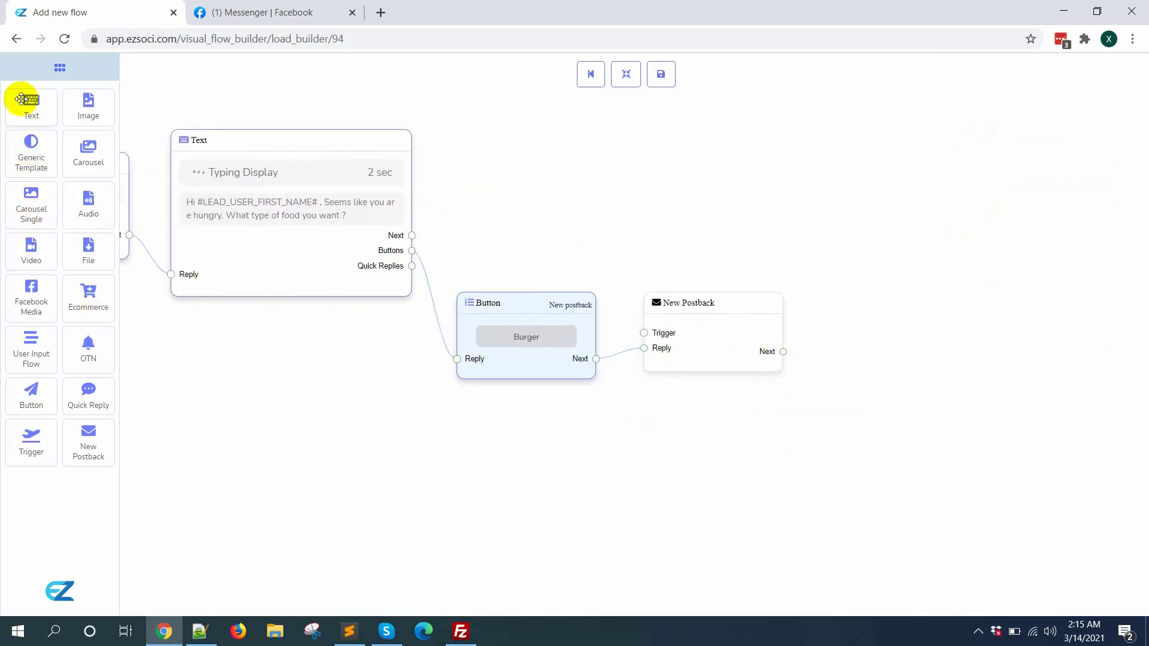
left_click_drag(22, 103, 846, 329)
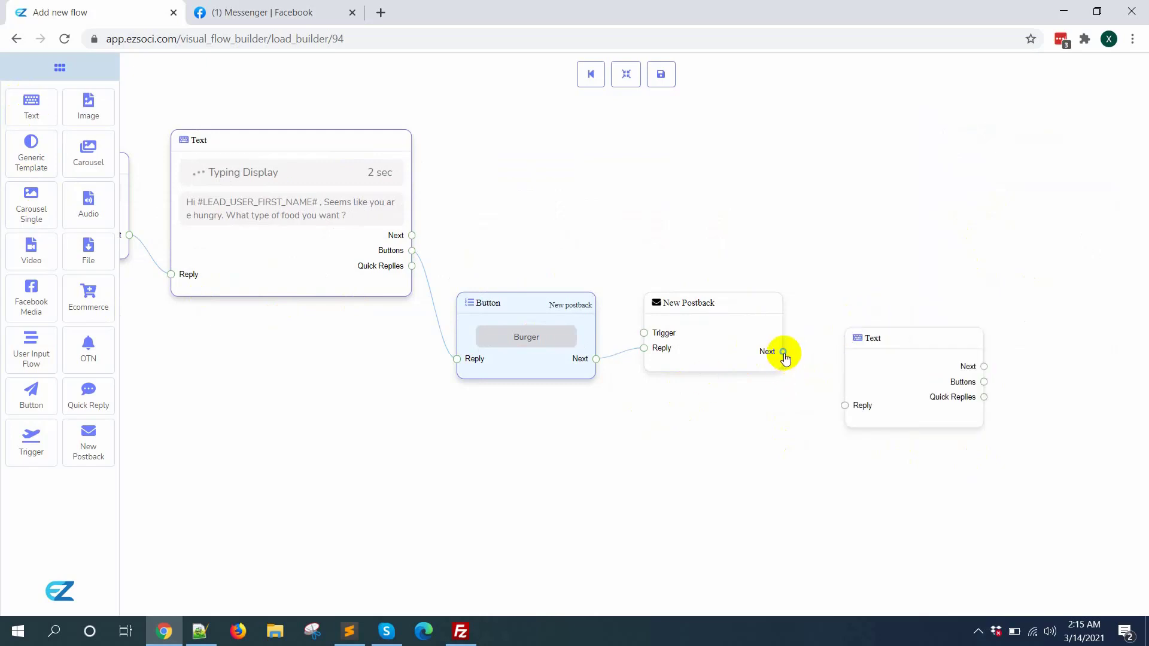
left_click_drag(784, 352, 845, 406)
- Title the New Postback element "Burger Postback Text"
left_click(709, 352)
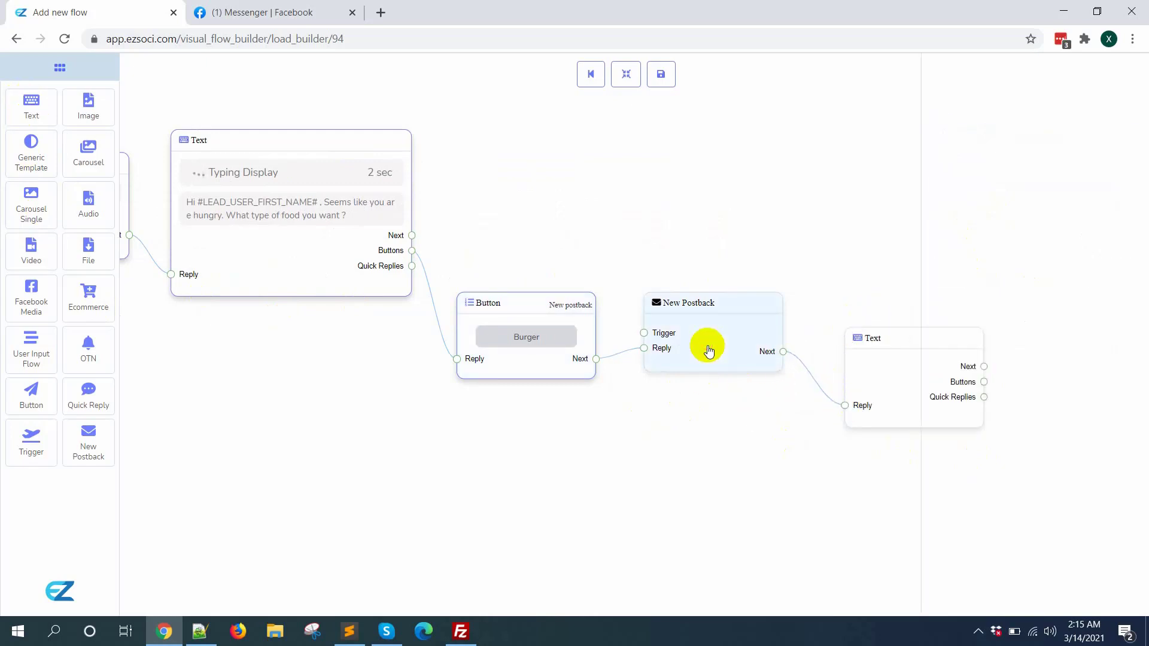
left_click(1003, 142)
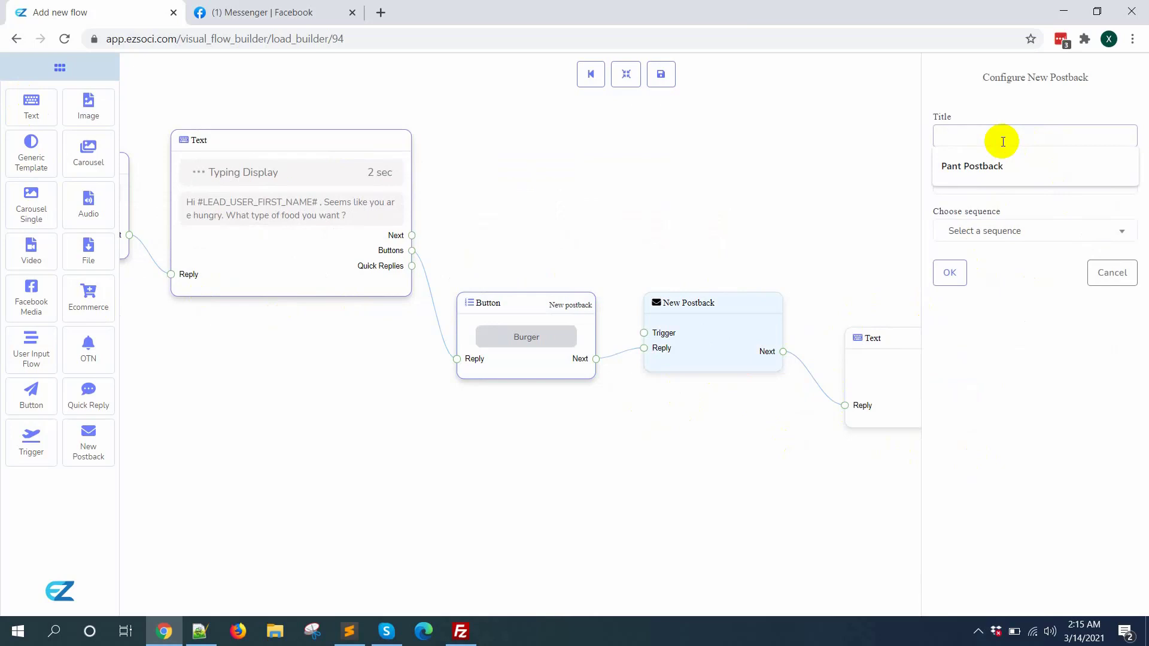
type("Burger Postback Text")
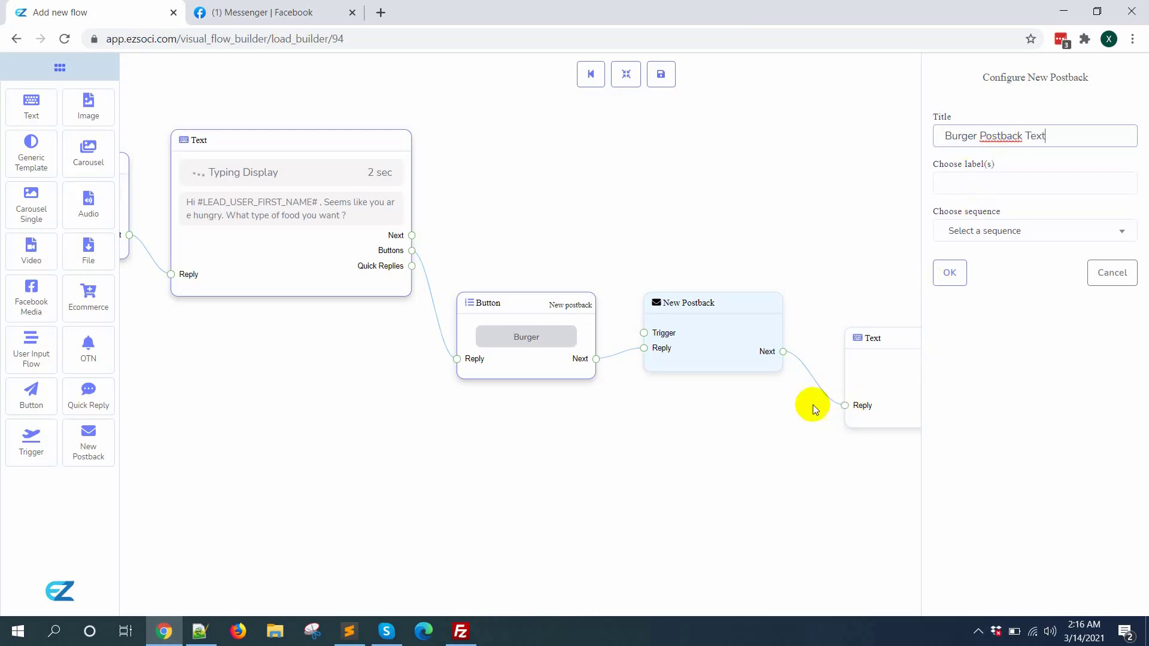
left_click(947, 270)
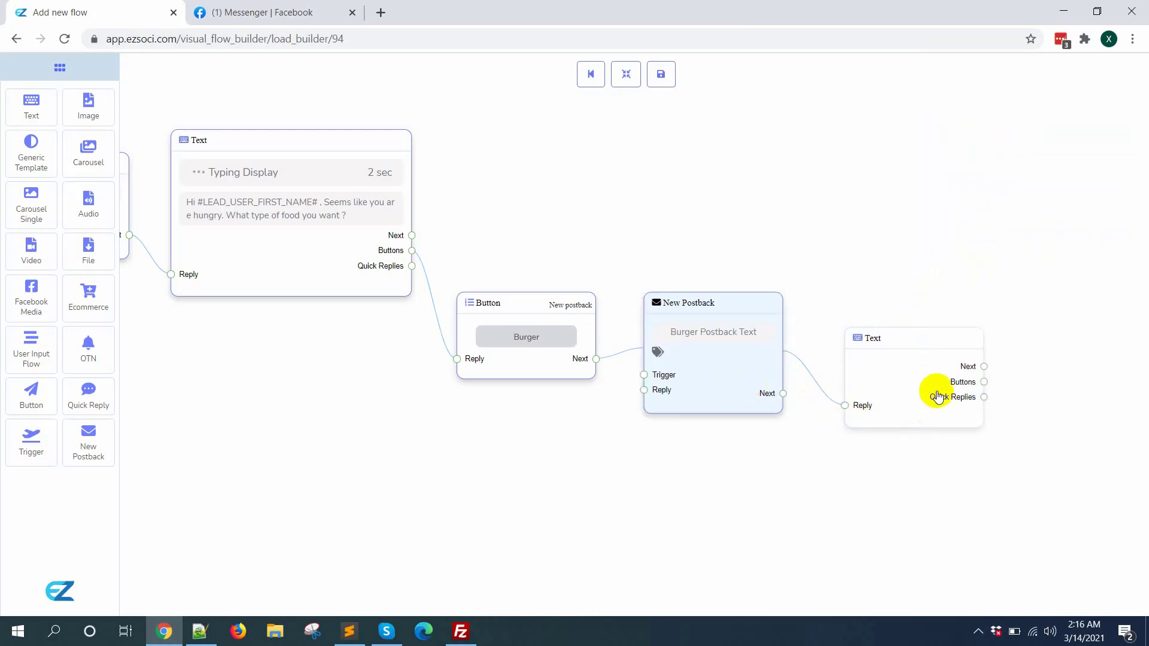
- Set the second Text element's reply to "Thanks for asking Burger. We are providing some burger picture in next reply." and move it closer to the postback
left_click(931, 388)
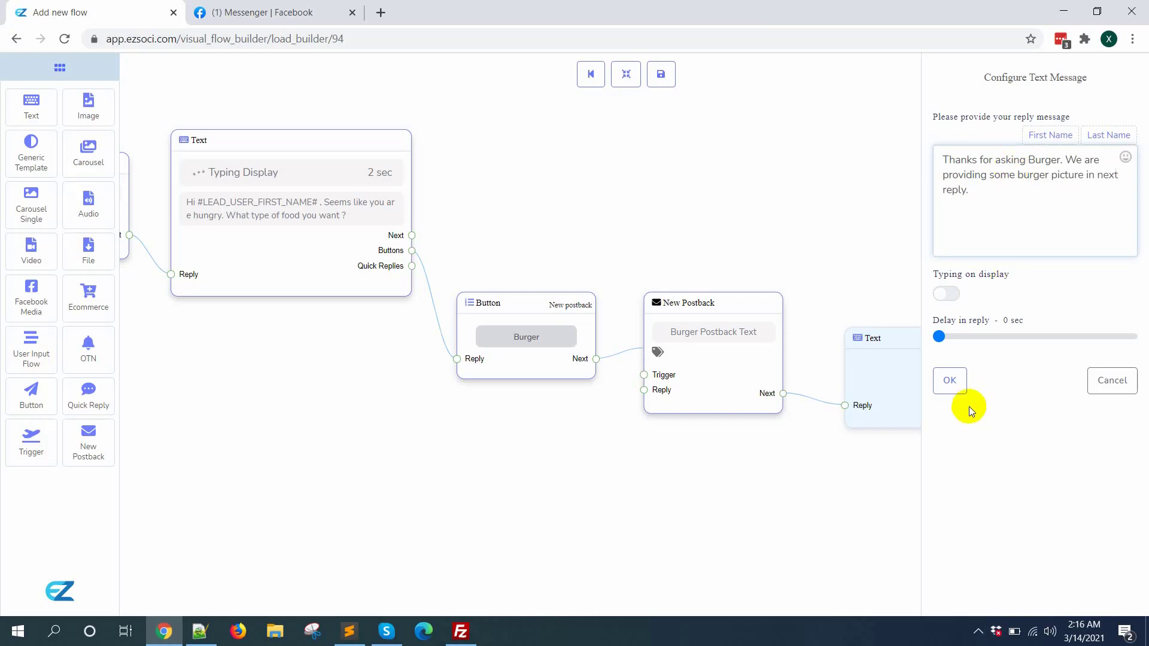
left_click(950, 386)
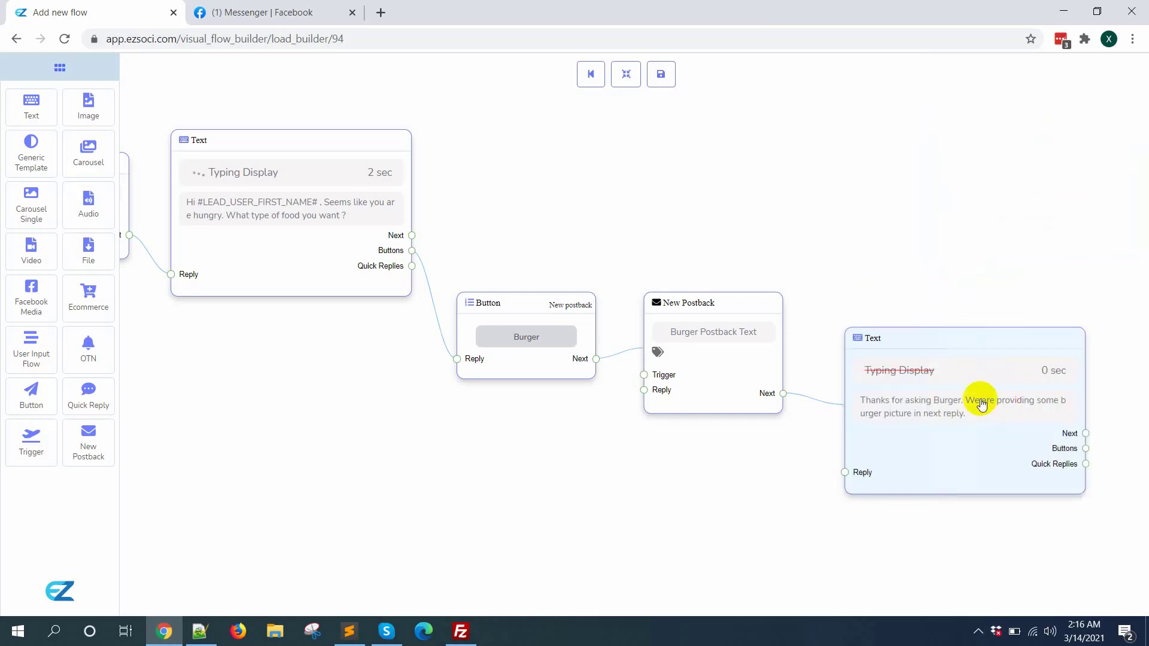
left_click_drag(977, 398, 928, 350)
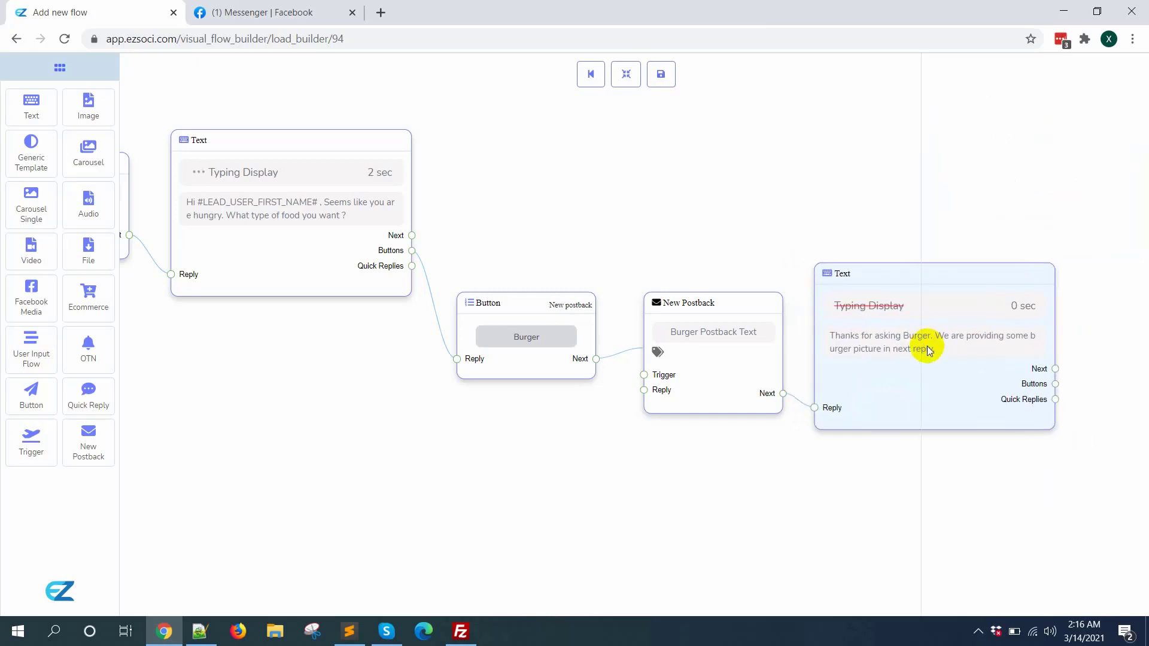
- Turn on the typing display for the burger reply Text element and set its delay to 1 sec
left_click(927, 350)
left_click(953, 296)
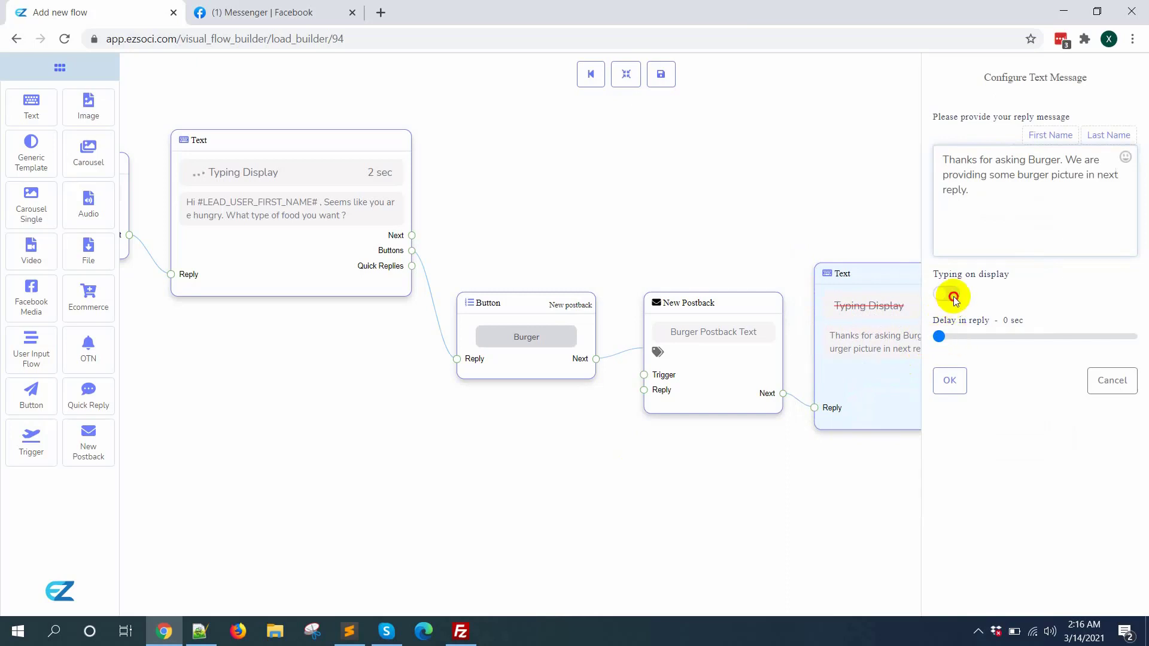
left_click(939, 337)
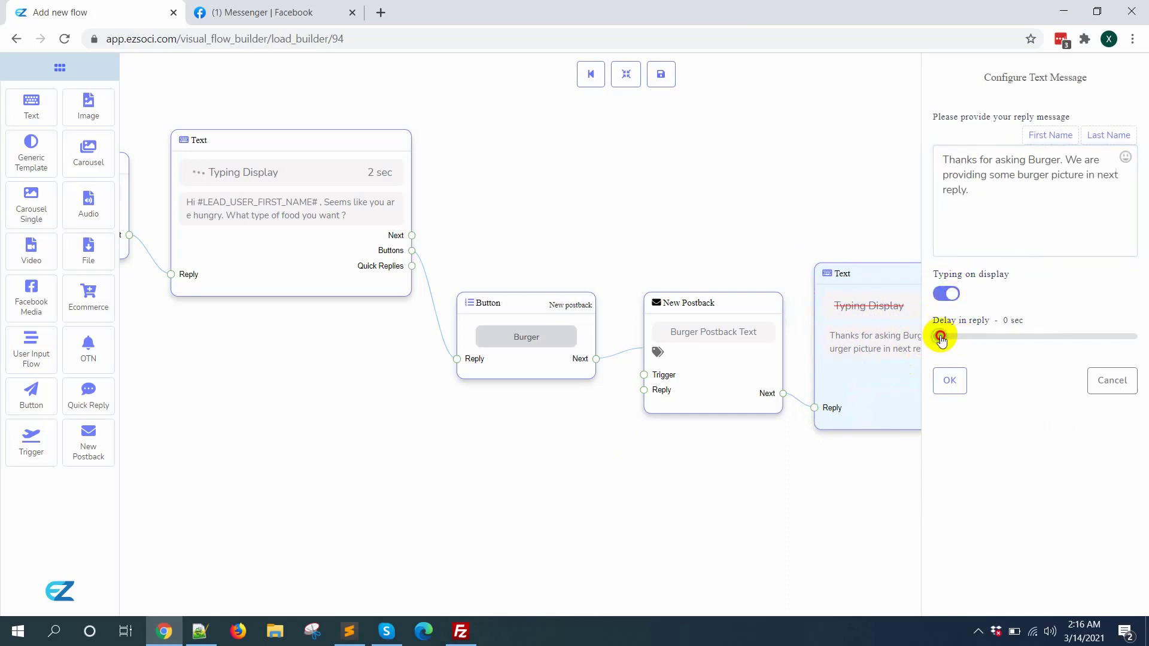
left_click(948, 386)
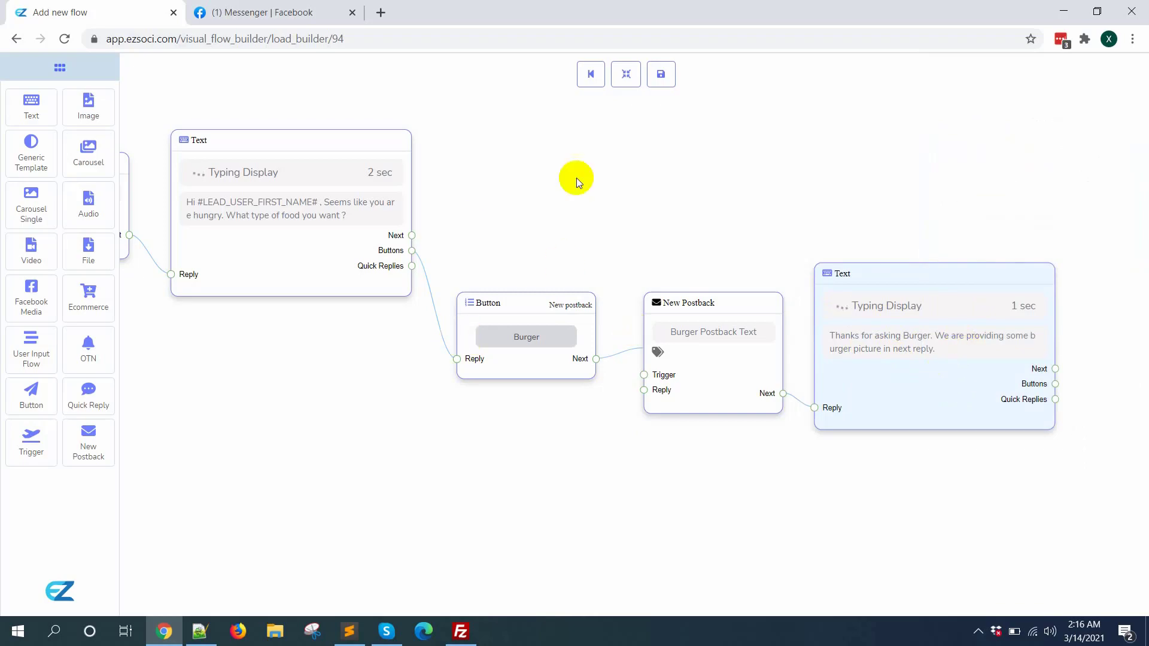
- Auto-arrange all elements of the flow on the canvas
left_click(332, 390)
left_click_drag(333, 390, 519, 418)
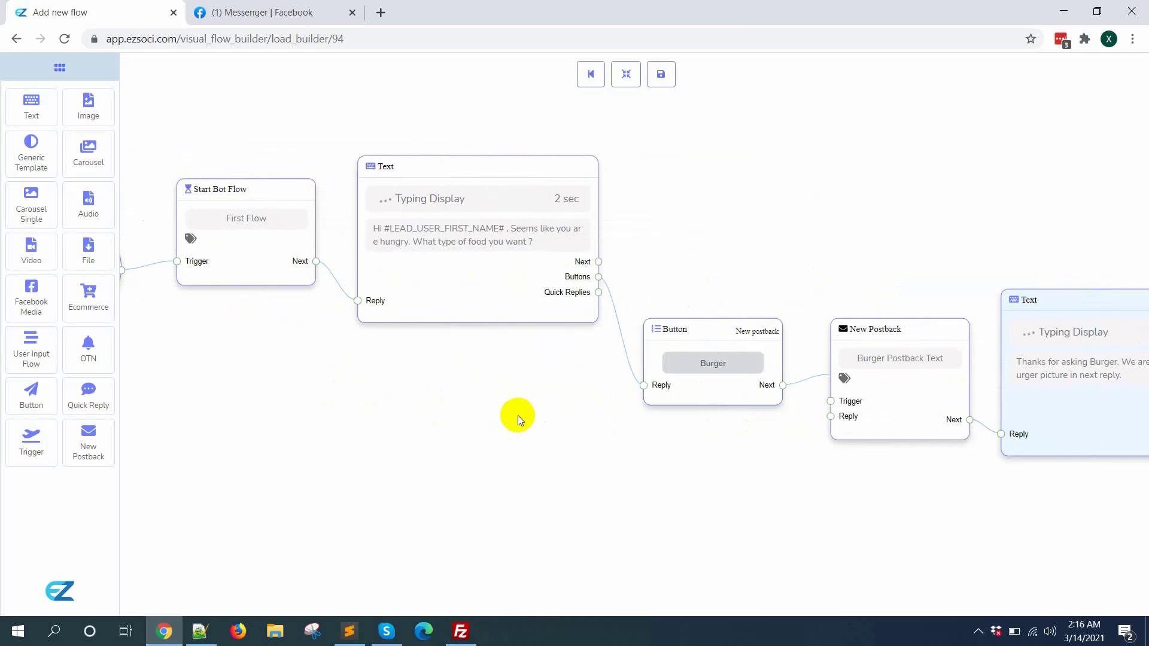
left_click(625, 74)
left_click_drag(926, 452, 763, 446)
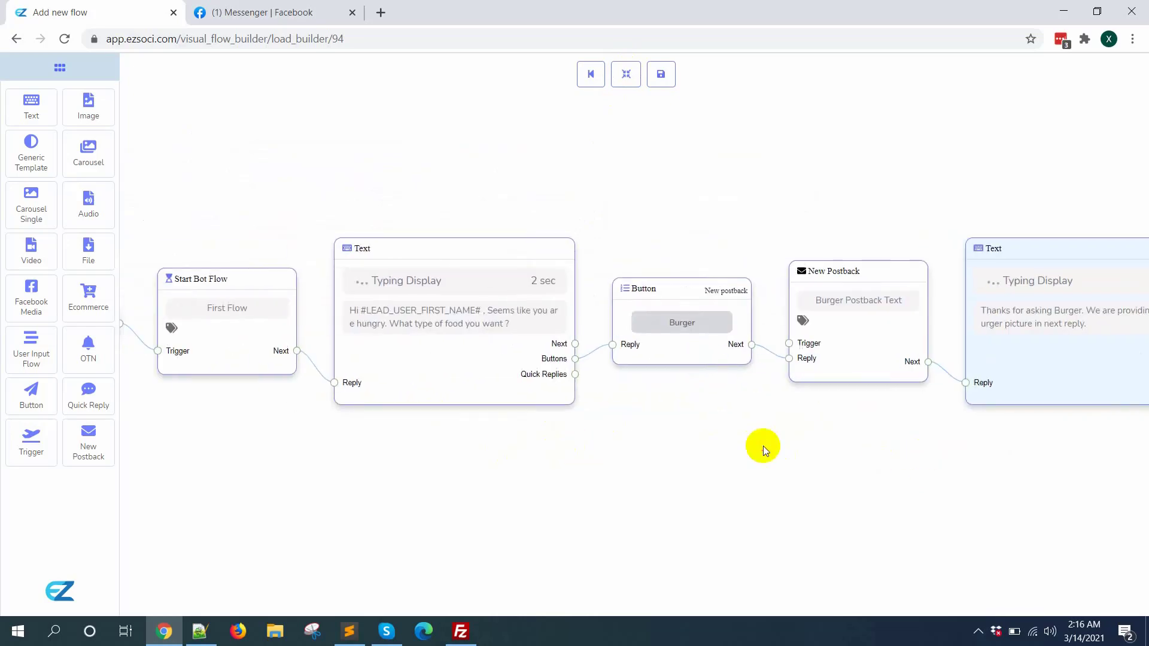
left_click(625, 74)
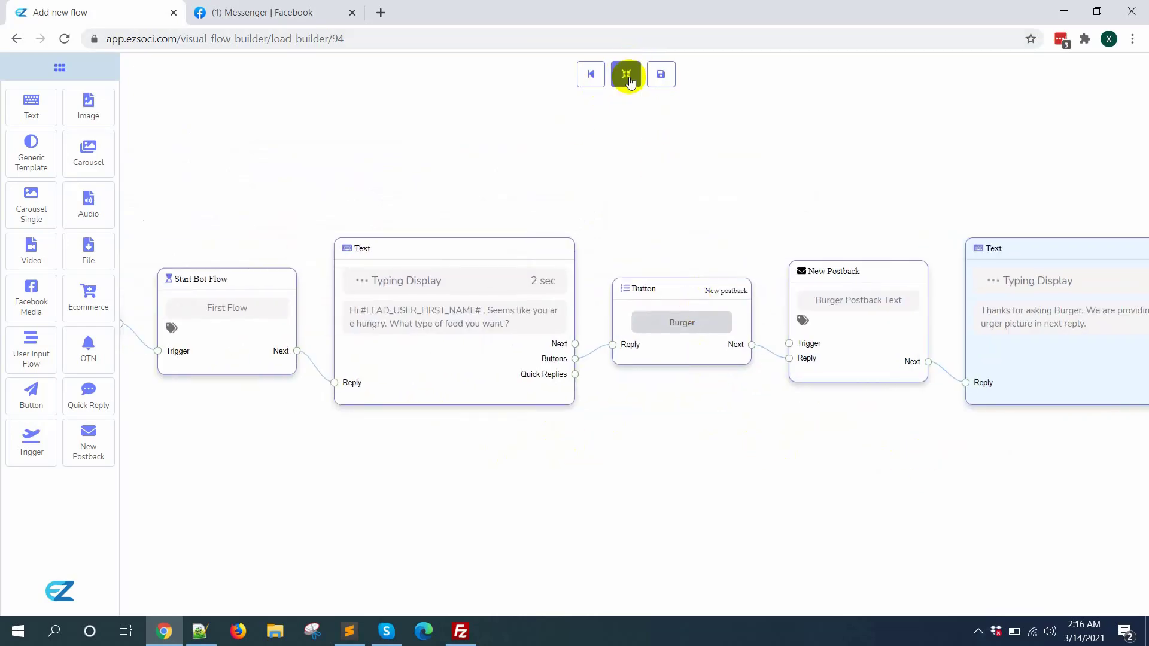
- Check the arranged flow through to its last Text element and save the flow
left_click_drag(744, 492, 311, 487)
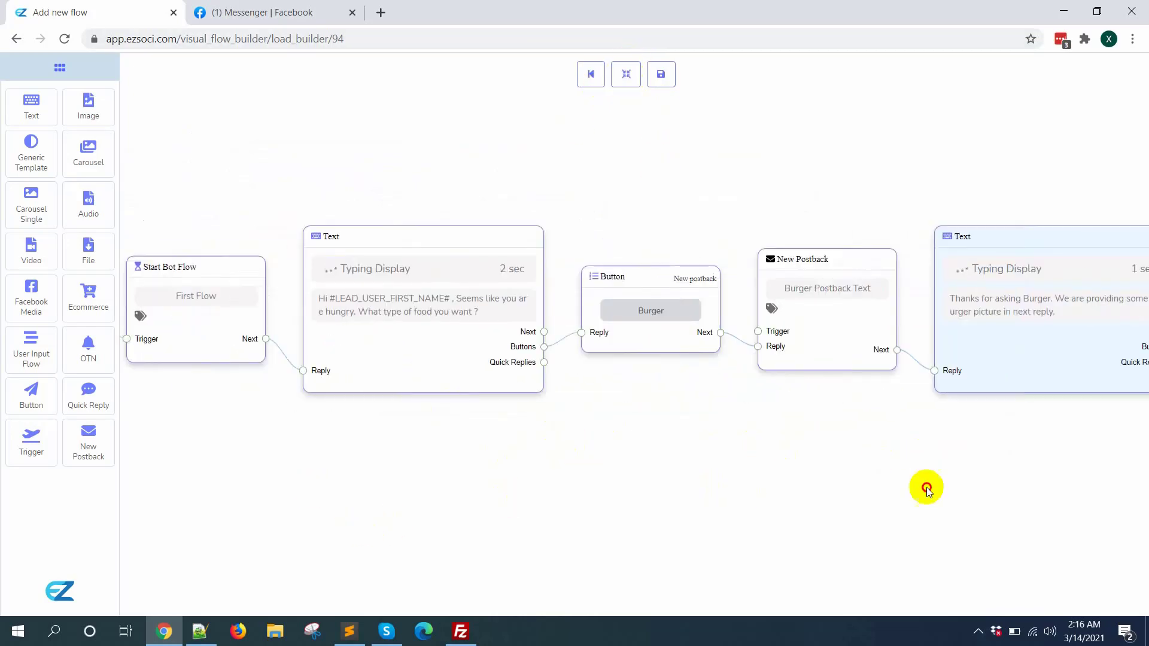
left_click_drag(926, 487, 791, 486)
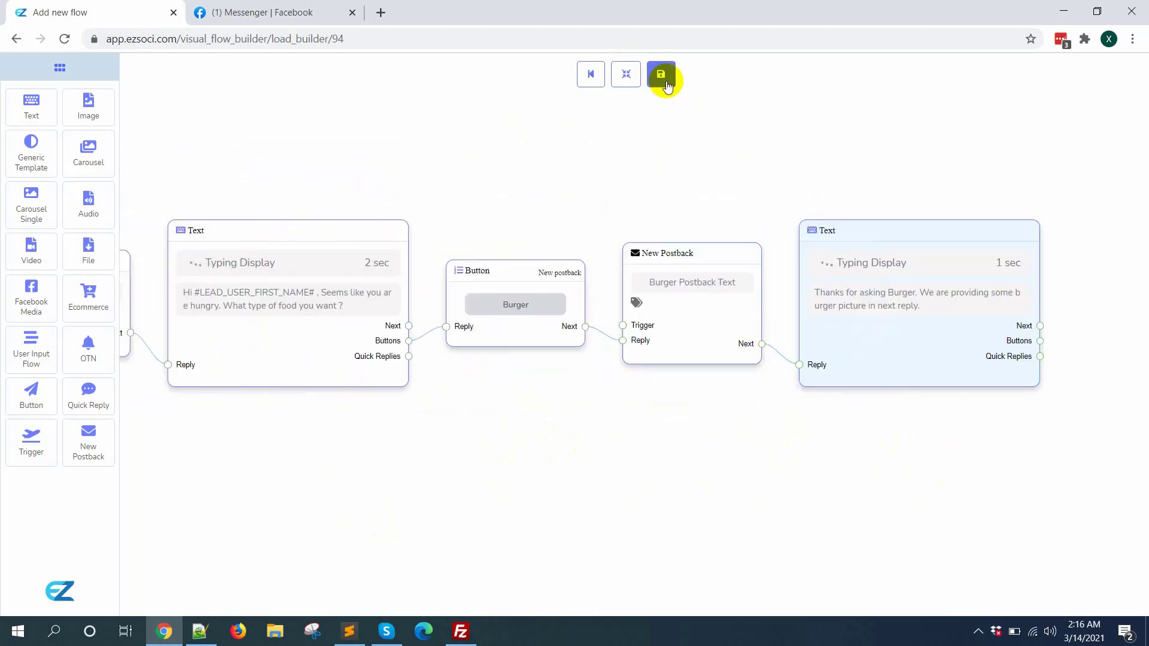
left_click(665, 78)
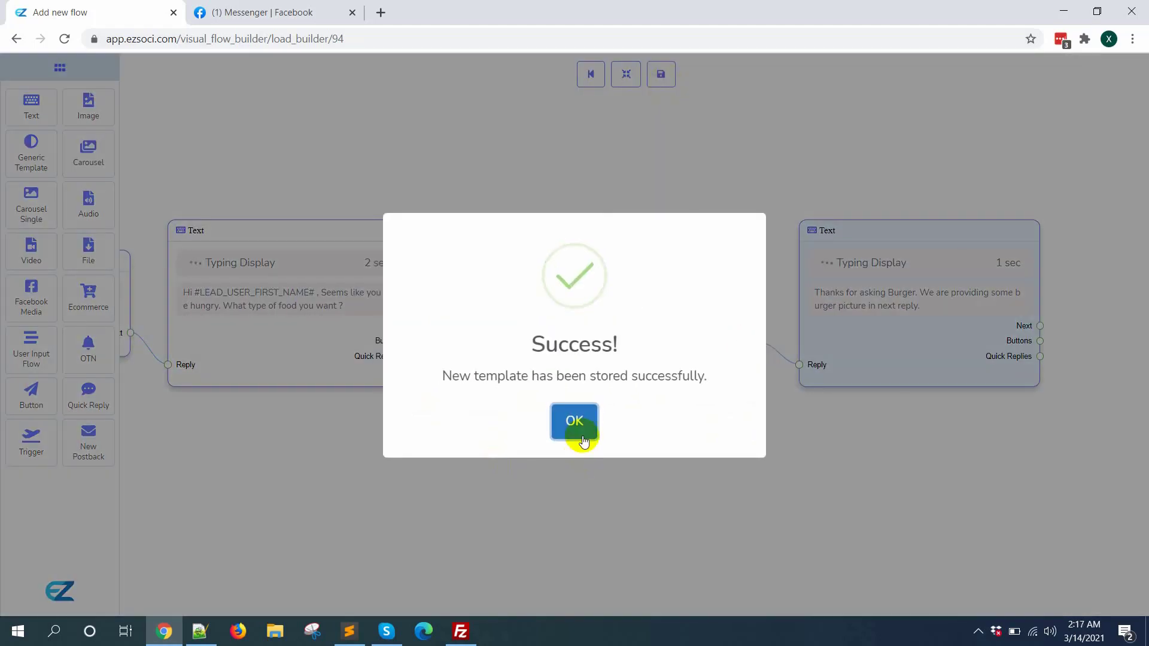
left_click(583, 426)
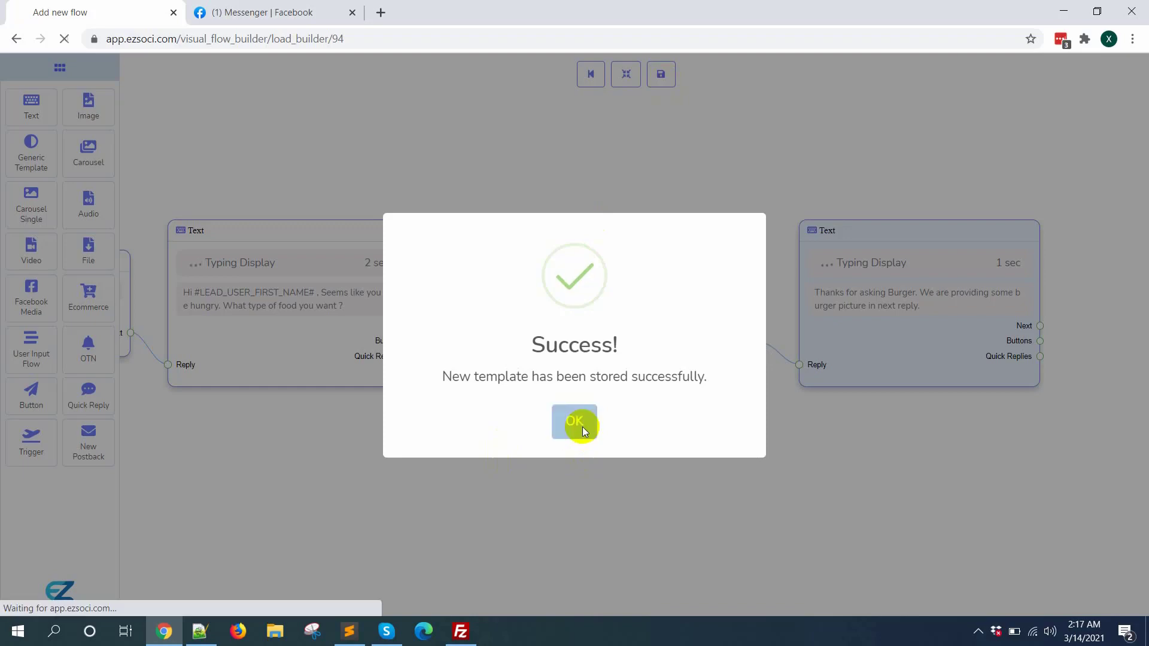
- Test the bot in the XeroChat Restaurant Chatbot Messenger chat by sending "Food" and choosing Burger, and return to the Visual Flow Builder
left_click(245, 7)
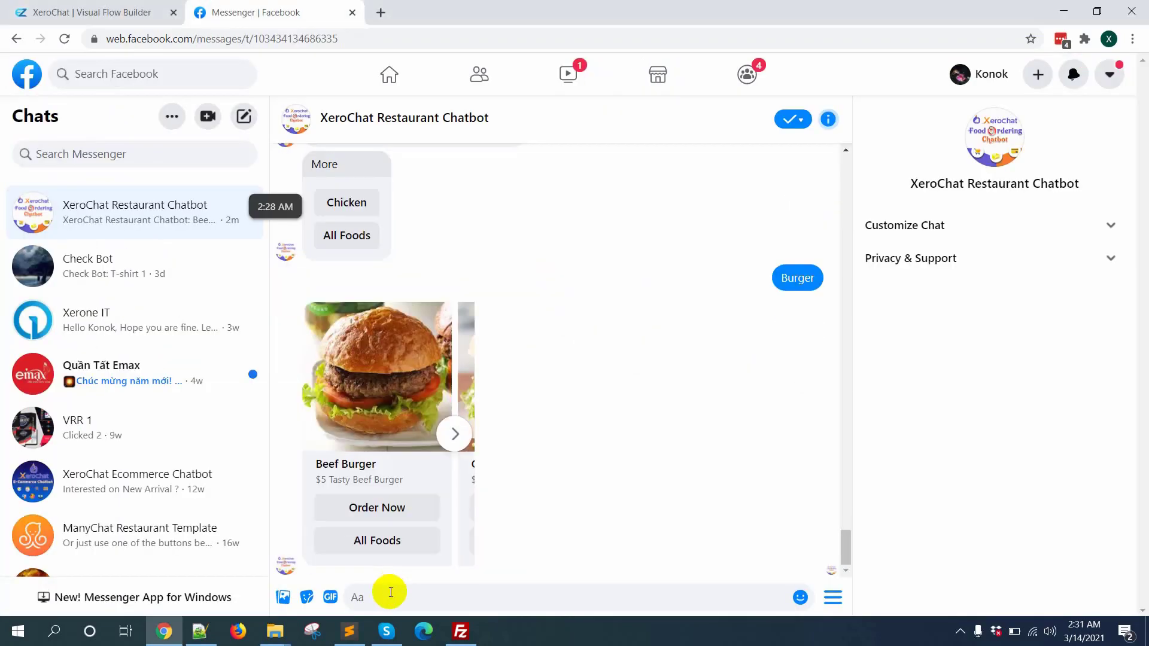
type("Food")
key("Return")
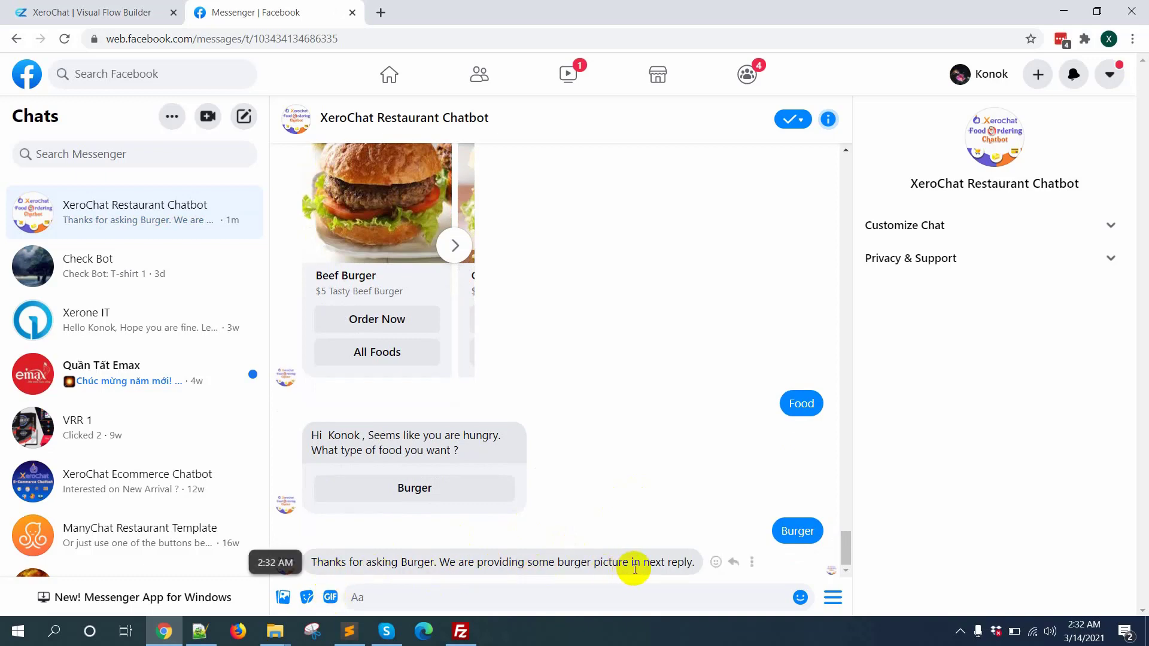
left_click(103, 11)
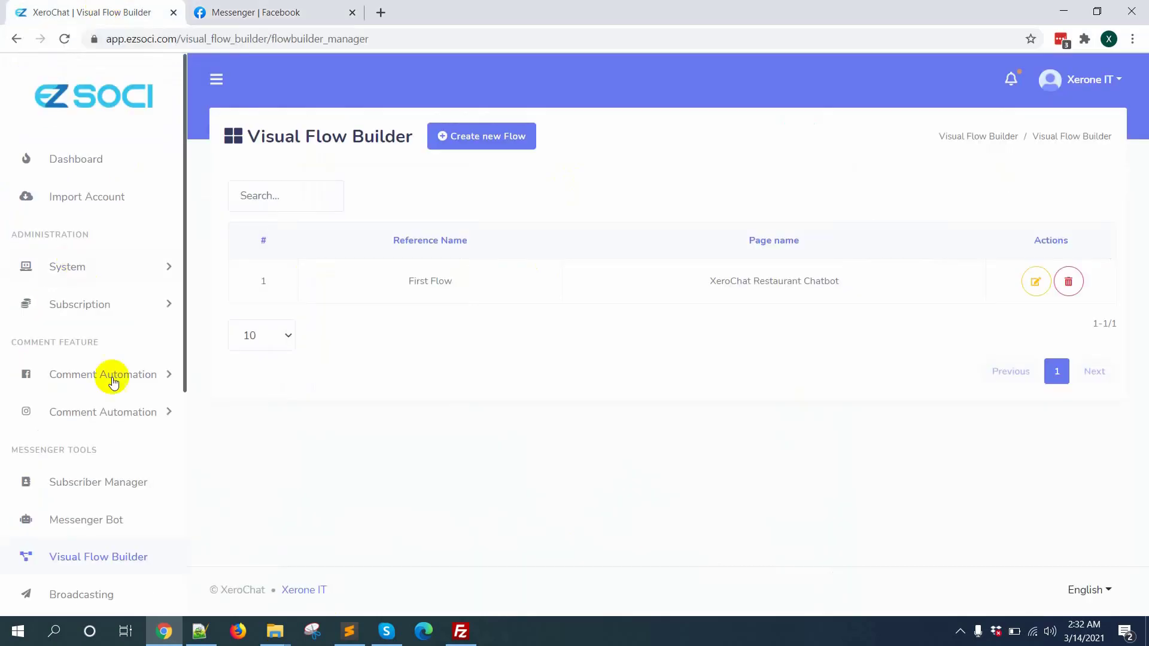
- Open First Flow for editing from the flow list and bring its final burger reply Text element into view
scroll(120, 386, "down", 1)
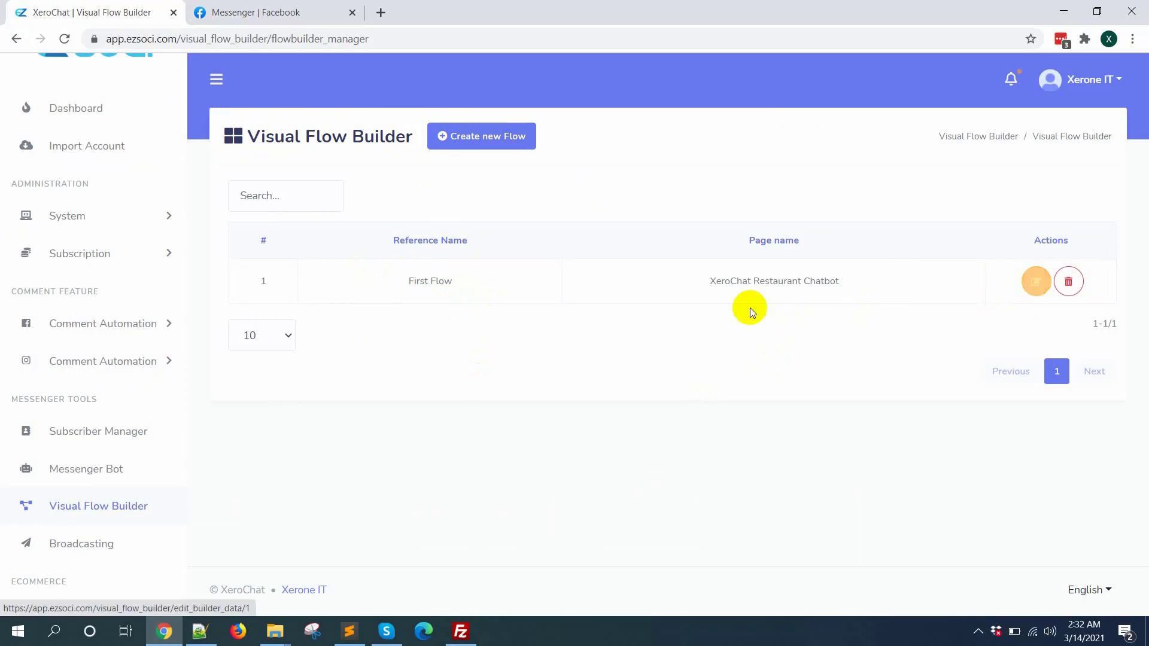
left_click(1043, 289)
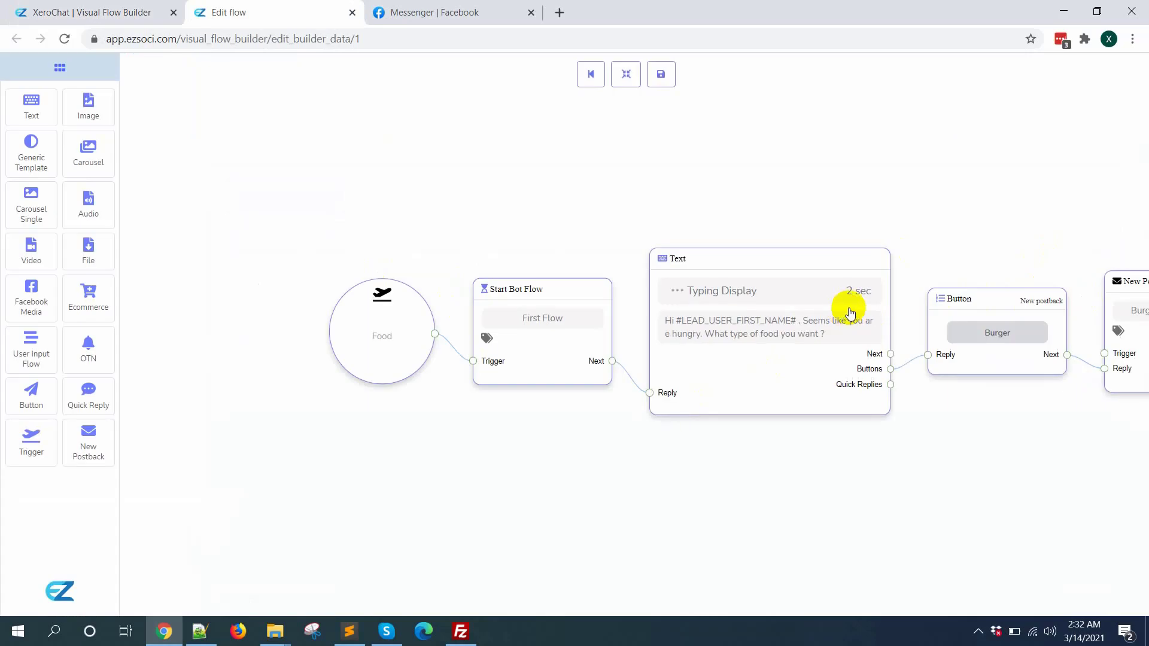
left_click_drag(1095, 179, 938, 226)
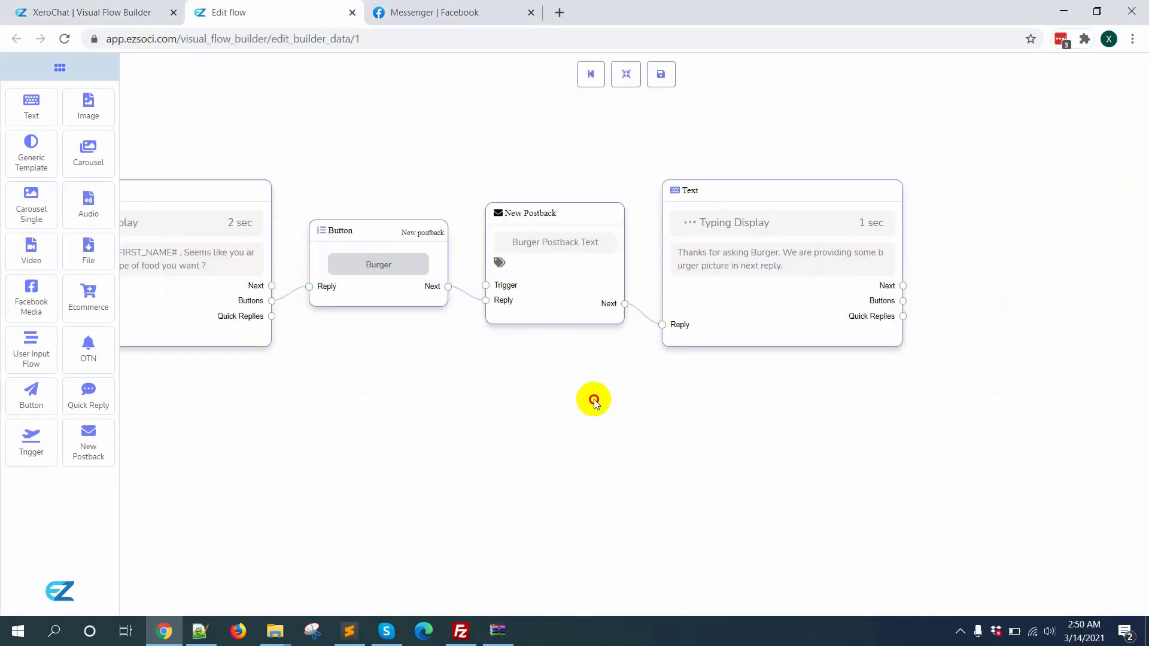
left_click_drag(596, 402, 592, 398)
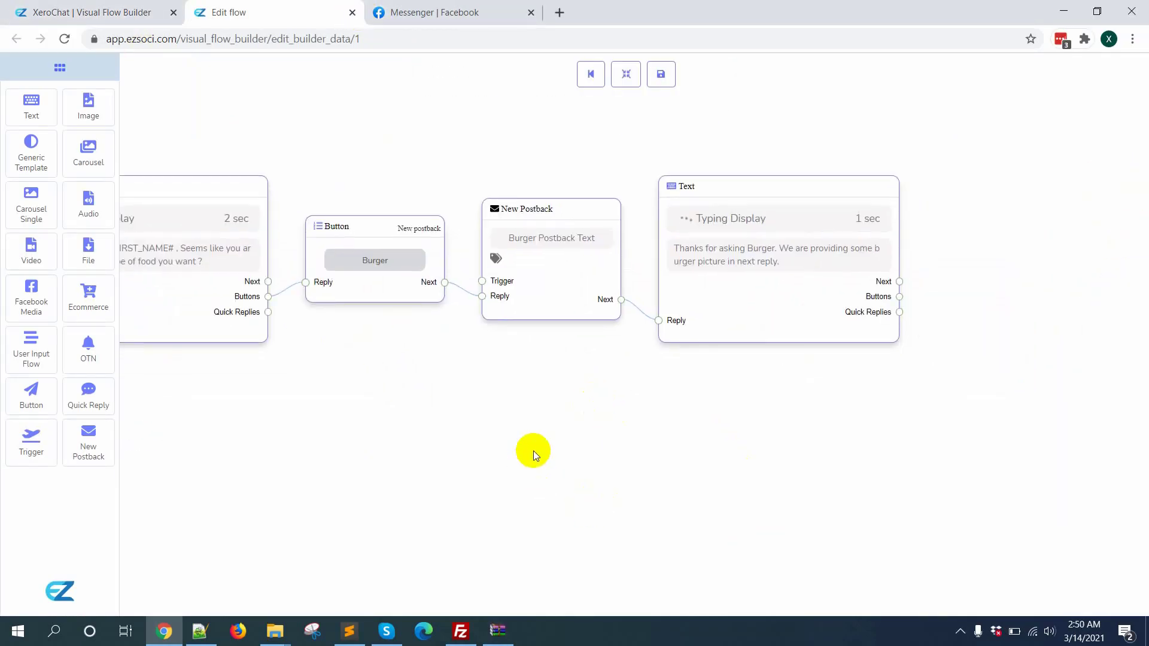
- Add a Text element and an Image element from the canvas context menu and place them side by side below the existing flow
right_click(597, 474)
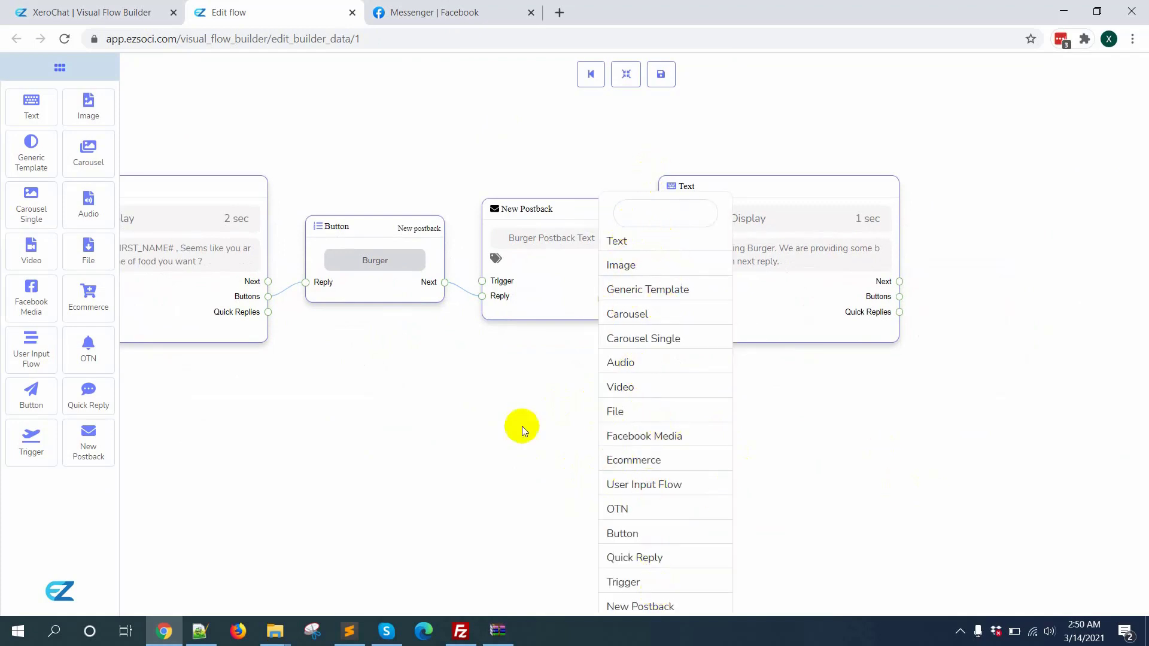
left_click(622, 241)
right_click(583, 419)
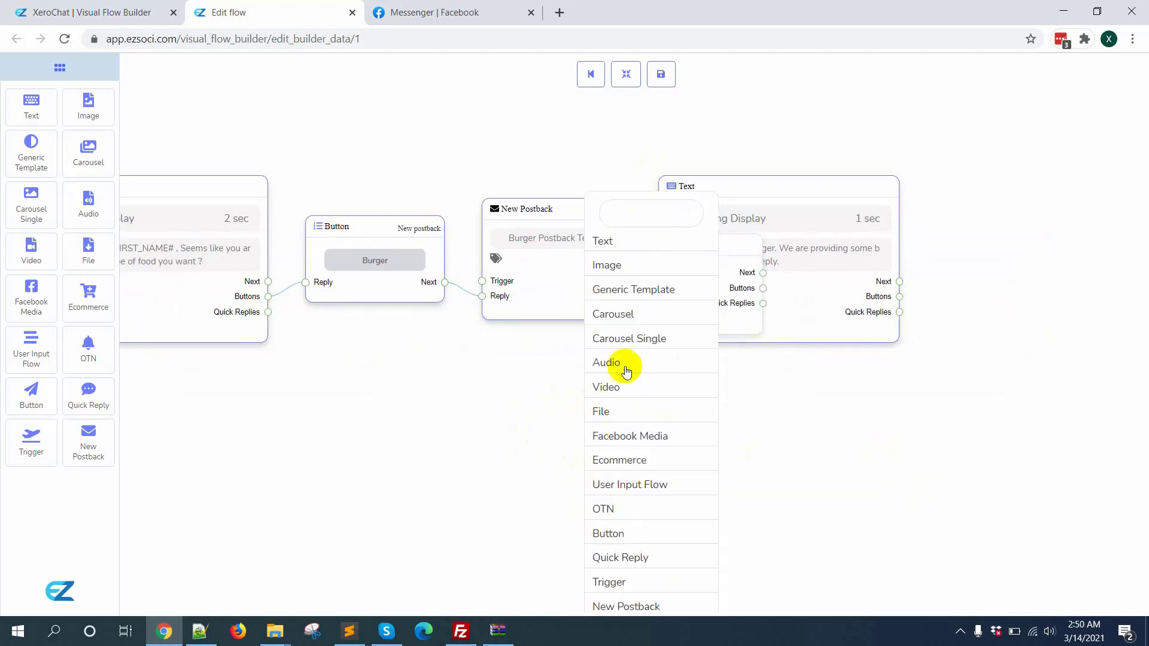
left_click(620, 260)
left_click_drag(594, 461, 561, 526)
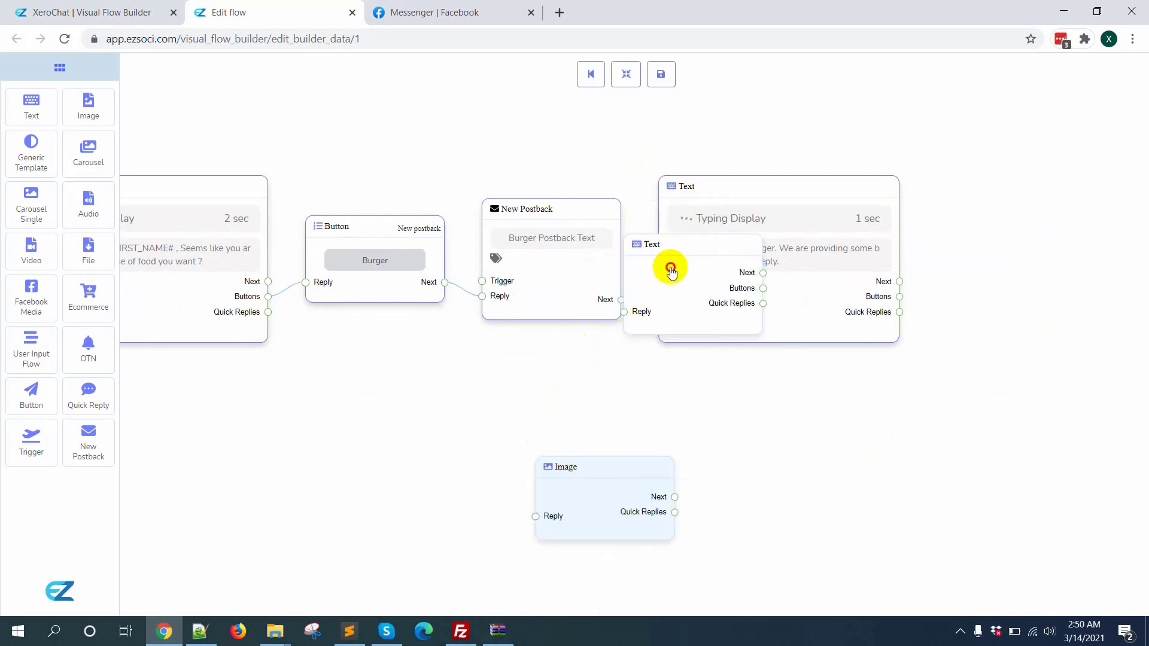
left_click_drag(638, 285, 320, 443)
left_click_drag(562, 500, 498, 443)
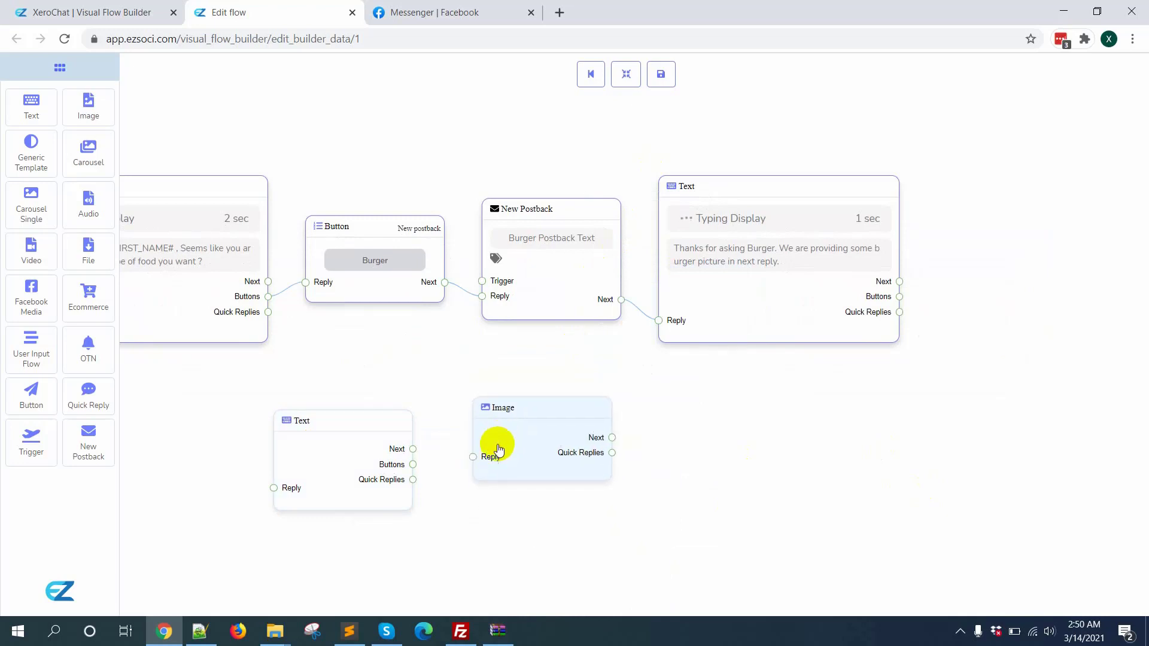
left_click_drag(326, 419, 351, 359)
left_click_drag(499, 413, 503, 384)
- Clone the burger reply Text element three times and spread the copies beside and below the original
right_click(549, 415)
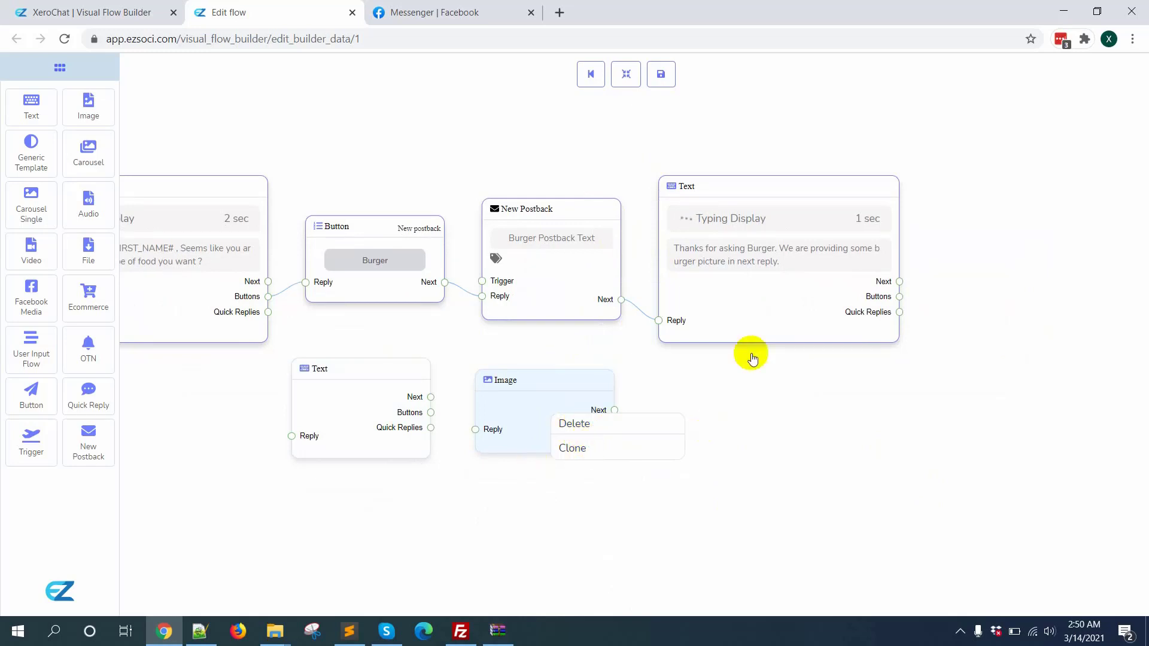
right_click(766, 302)
left_click(789, 332)
left_click_drag(777, 249, 794, 457)
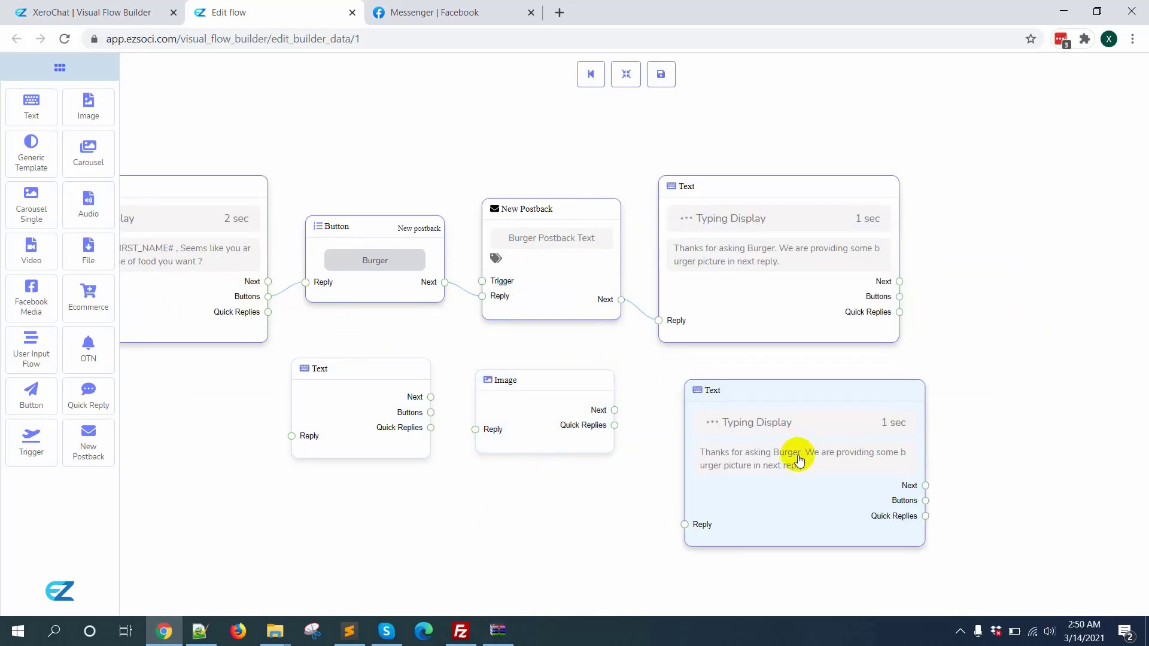
right_click(812, 502)
left_click(832, 528)
mouse_move(834, 531)
left_mouse_down()
mouse_move(851, 492)
mouse_move(1008, 313)
mouse_move(511, 575)
mouse_move(994, 482)
left_mouse_up()
right_click(1006, 305)
left_click(1040, 344)
- Delete the three cloned burger reply Text elements, keeping the original connected to the New Postback element
right_click(929, 450)
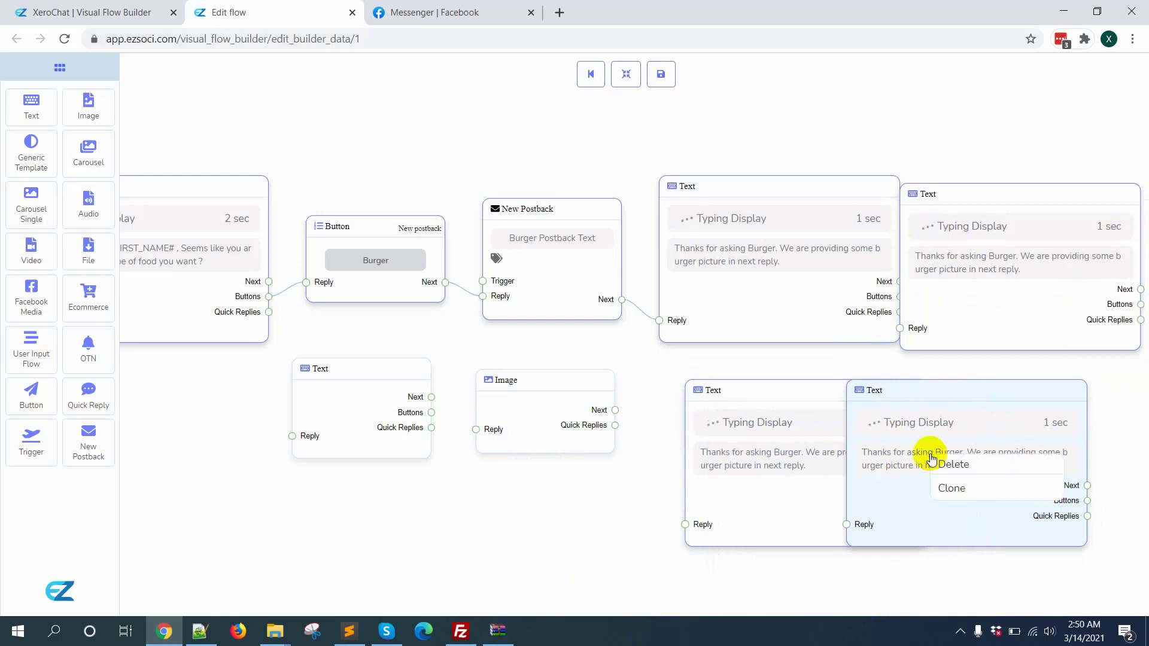
left_click(949, 461)
right_click(818, 399)
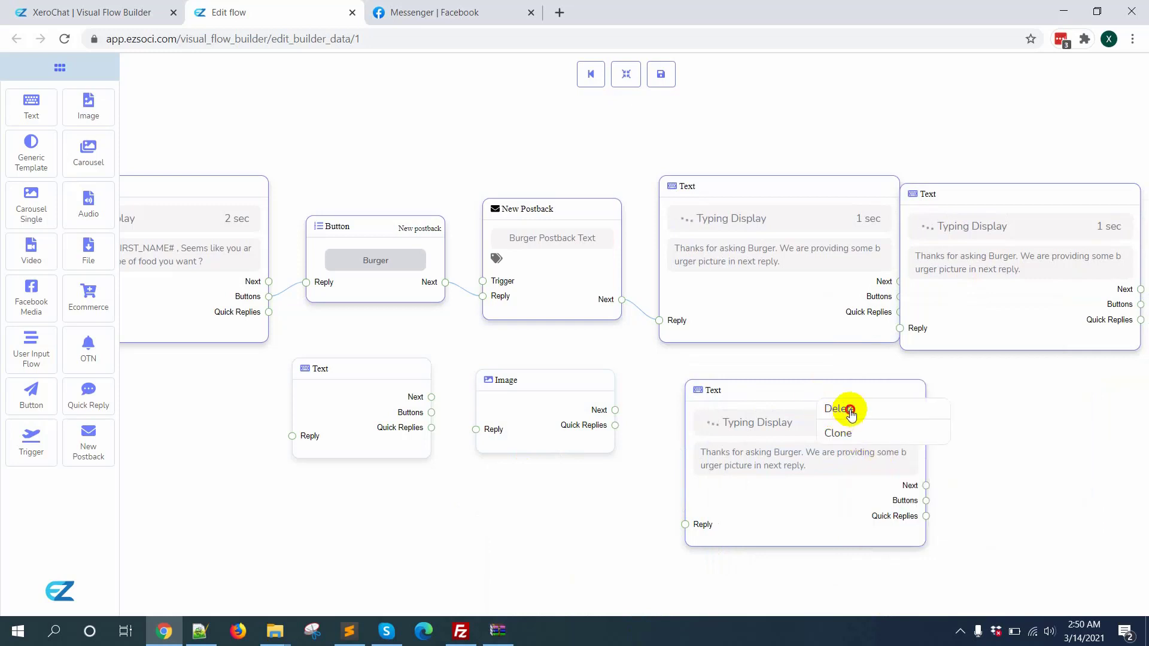
left_click(843, 410)
right_click(942, 258)
left_click(960, 268)
- Delete the unconnected Image and empty Text elements below the flow
right_click(561, 416)
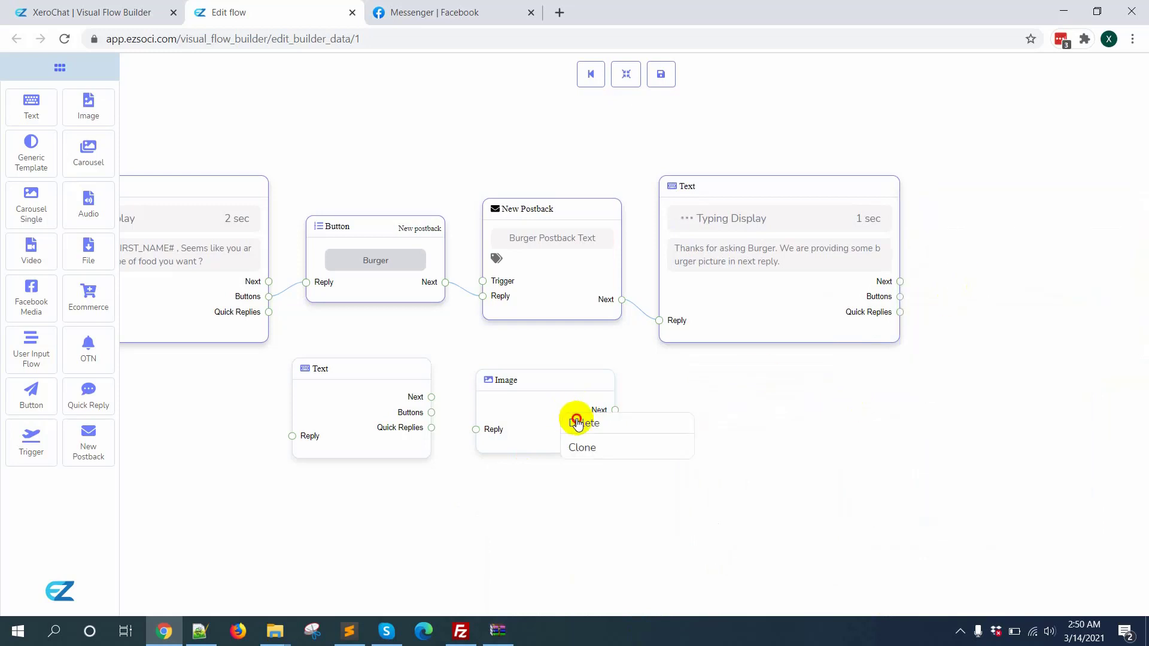
left_click(584, 426)
right_click(372, 410)
left_click(396, 421)
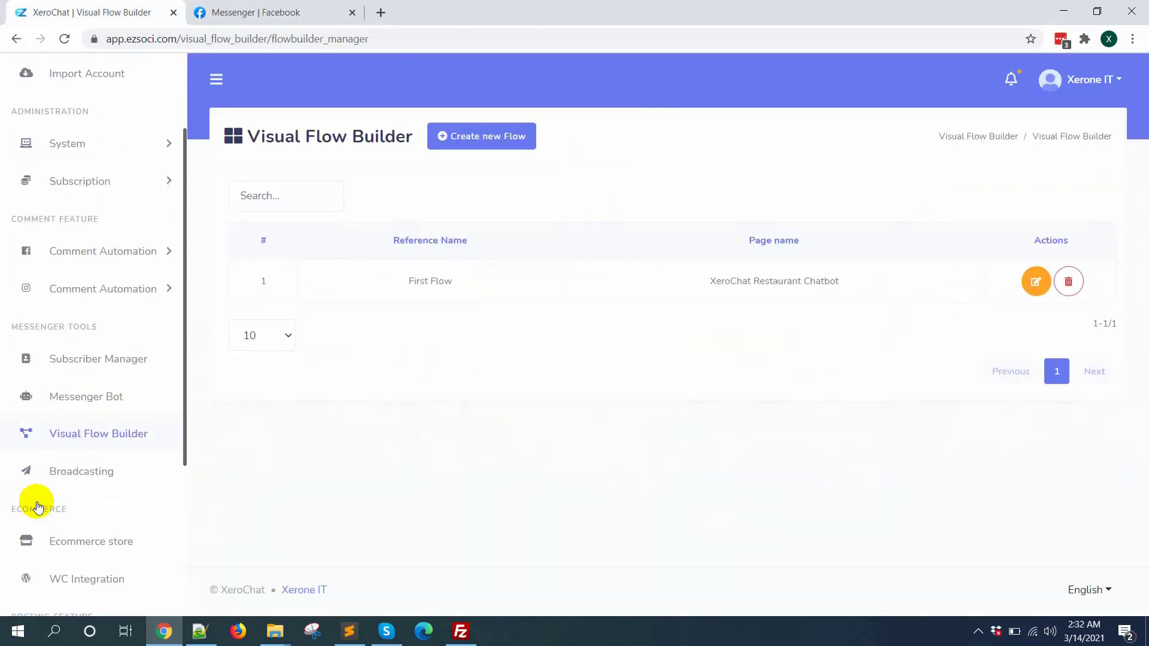
- Open the Messenger Bot's bot settings in a new browser tab and check the First Flow entry among the bot replies
scroll(36, 505, "down", 1)
left_click(84, 357)
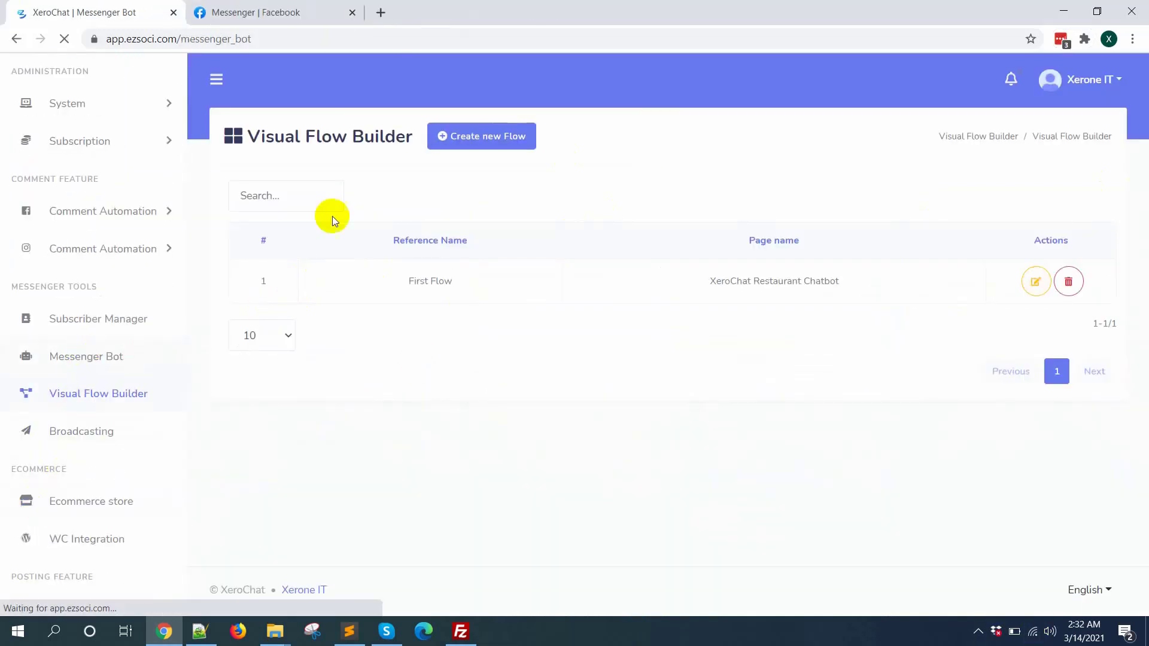
middle_click(359, 267)
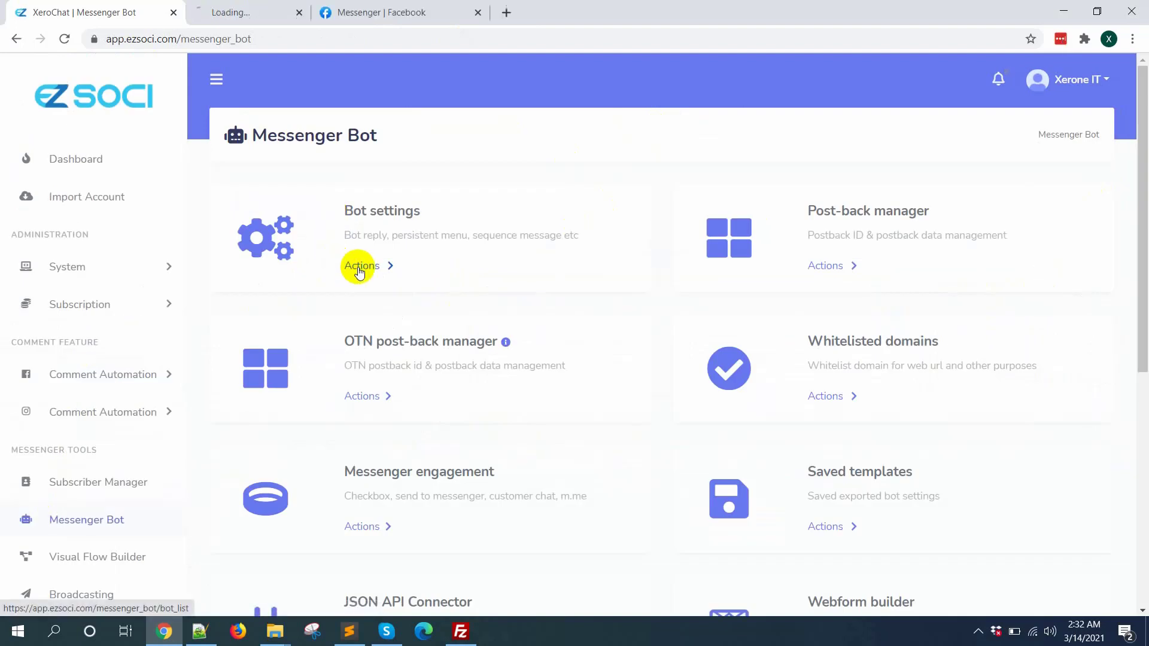
left_click(279, 12)
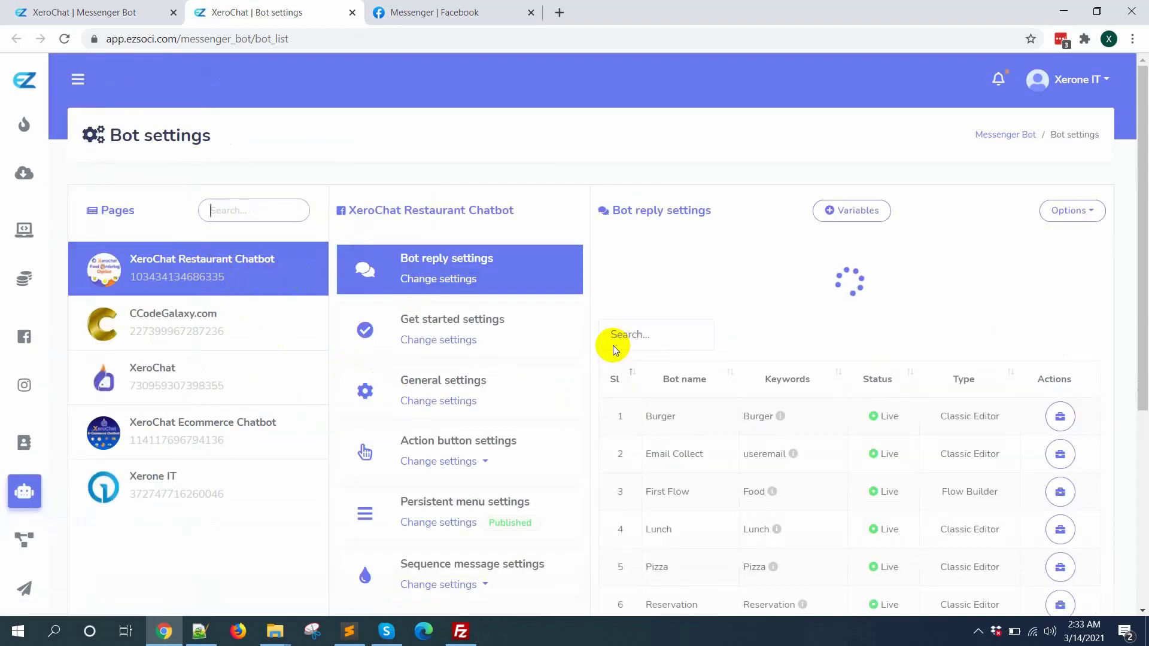
scroll(790, 389, "down", 1)
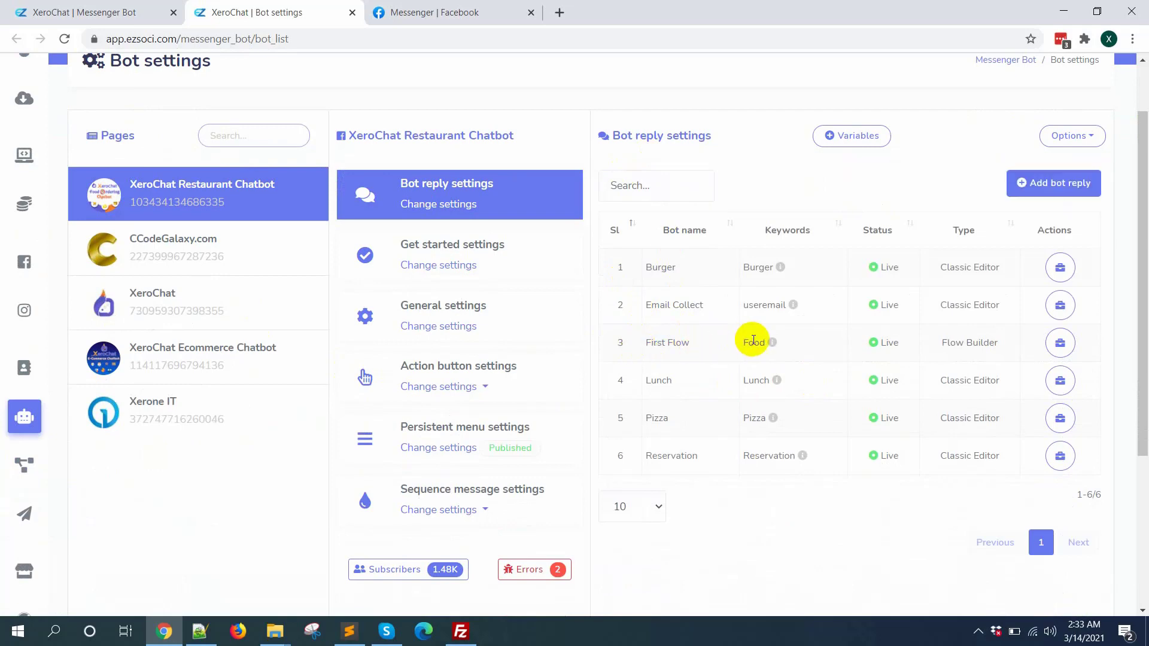
left_click_drag(643, 342, 686, 344)
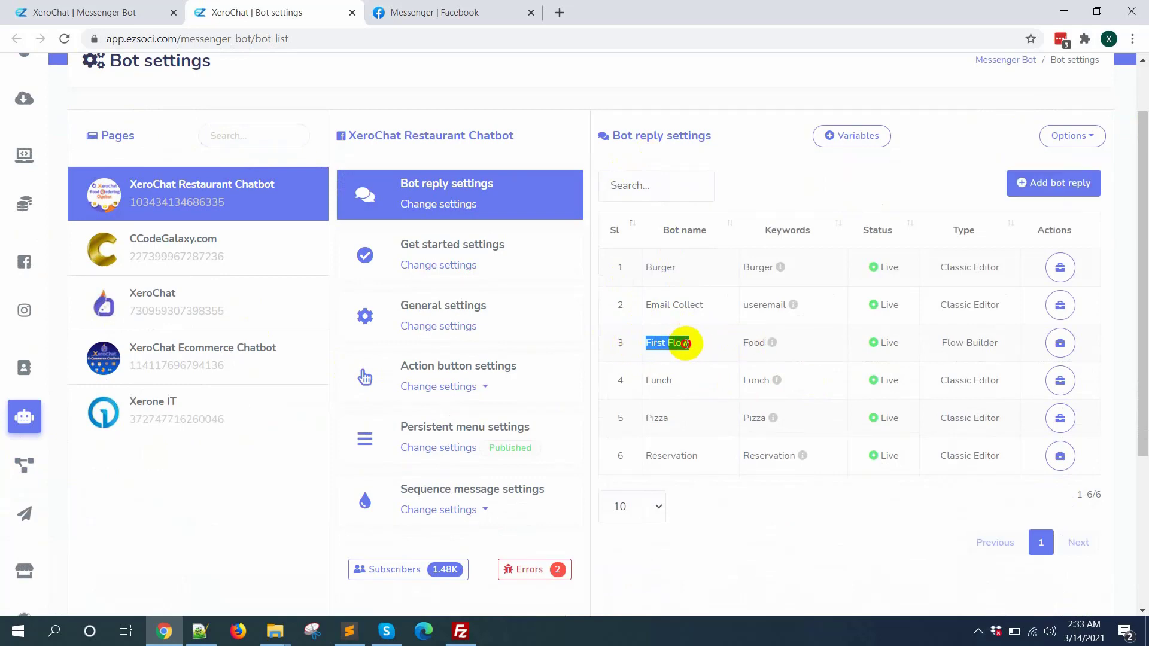
left_click(1129, 318)
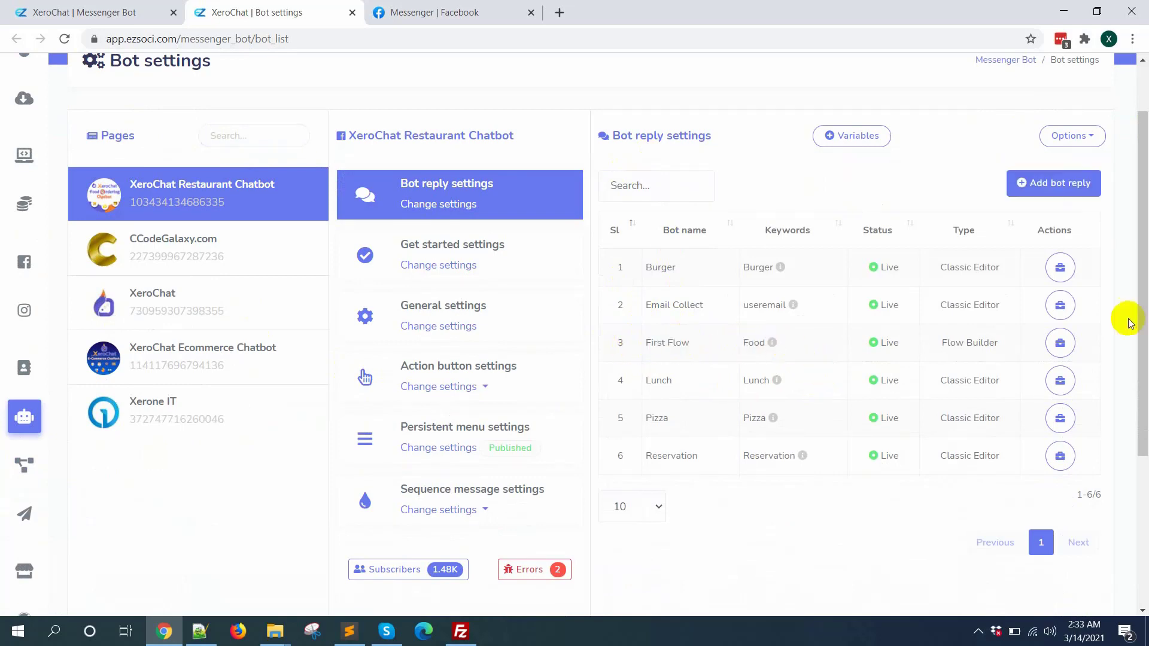
- Open the First Flow bot reply for editing from the bot reply list and close its editor tab
left_click(1066, 344)
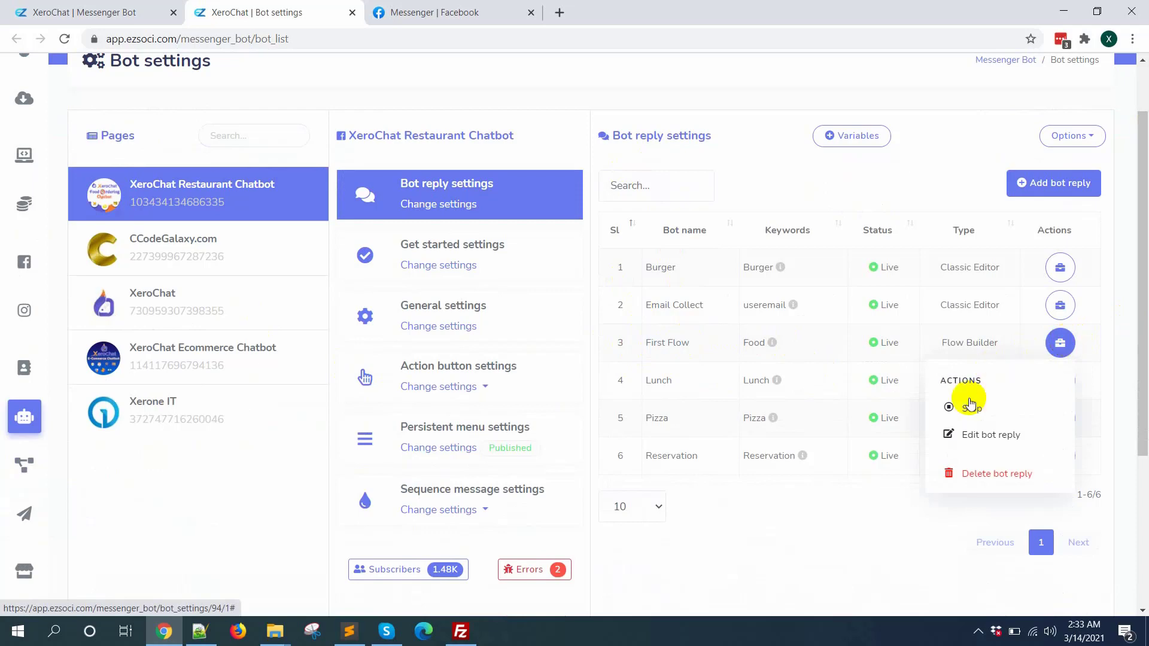
left_click(1032, 443)
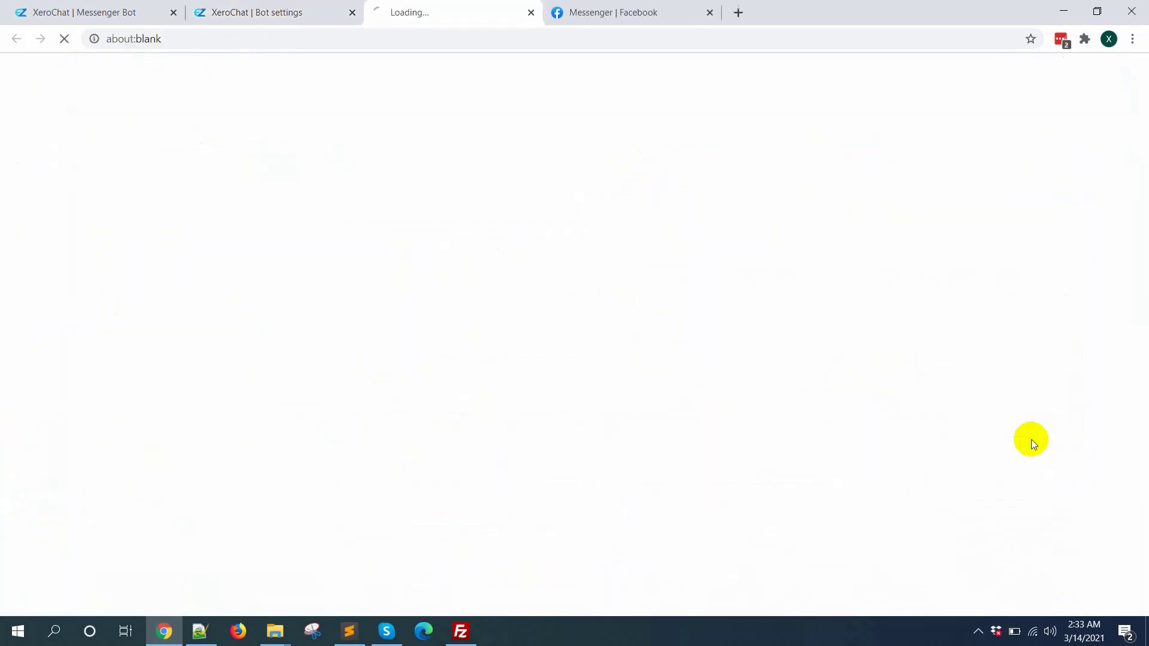
left_click(531, 11)
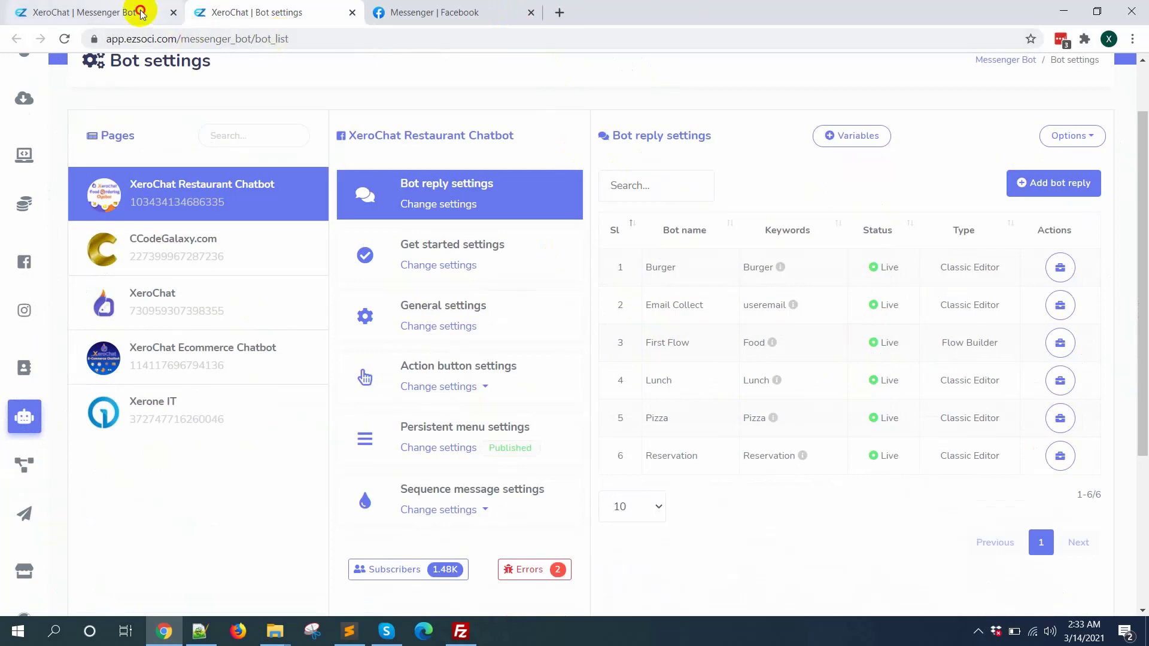
- Open the Messenger Bot's Post-back manager and check the First Flow and Burger Postback Text templates in the list
left_click(141, 13)
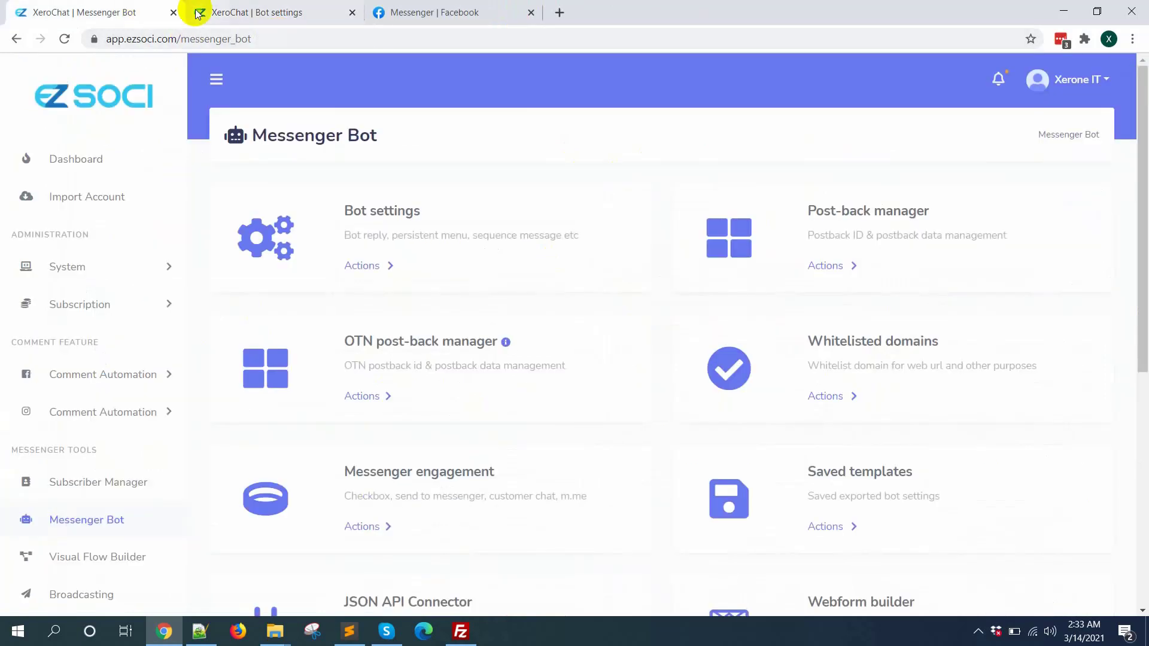
left_click(828, 271)
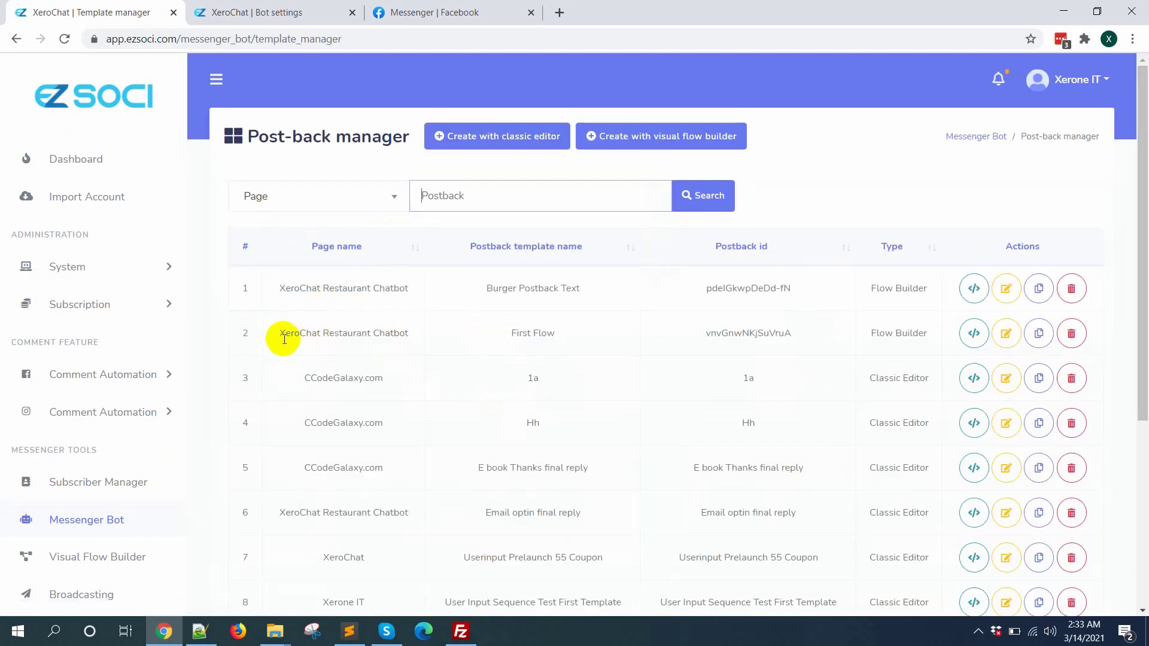
left_click_drag(495, 332, 659, 333)
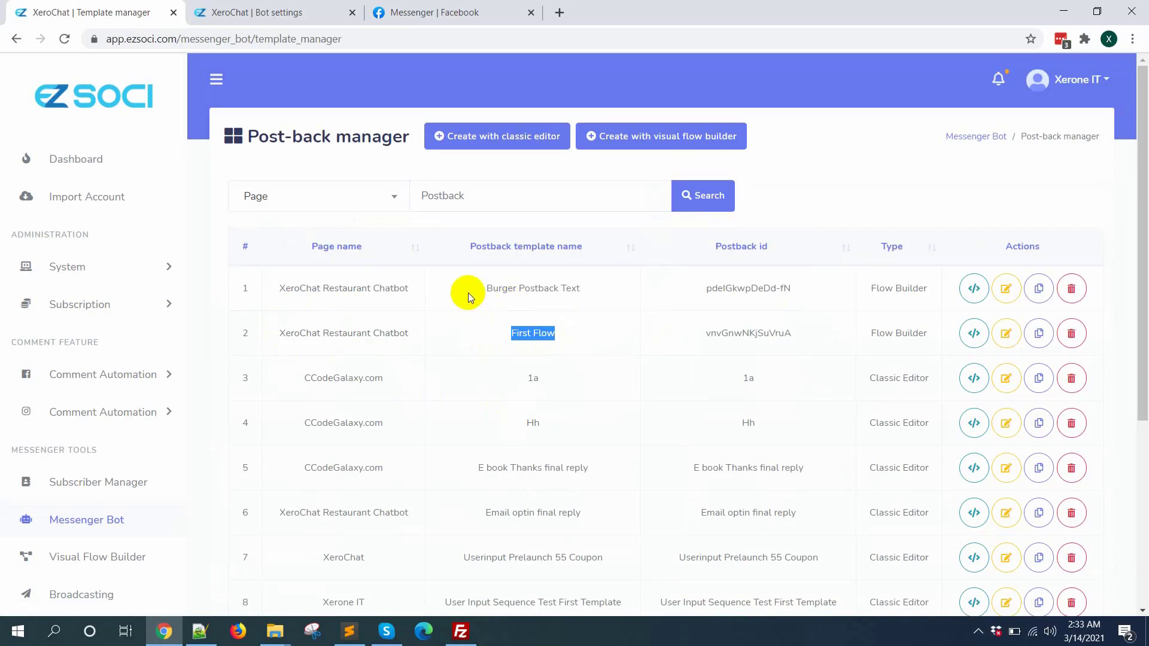
left_click_drag(466, 290, 584, 291)
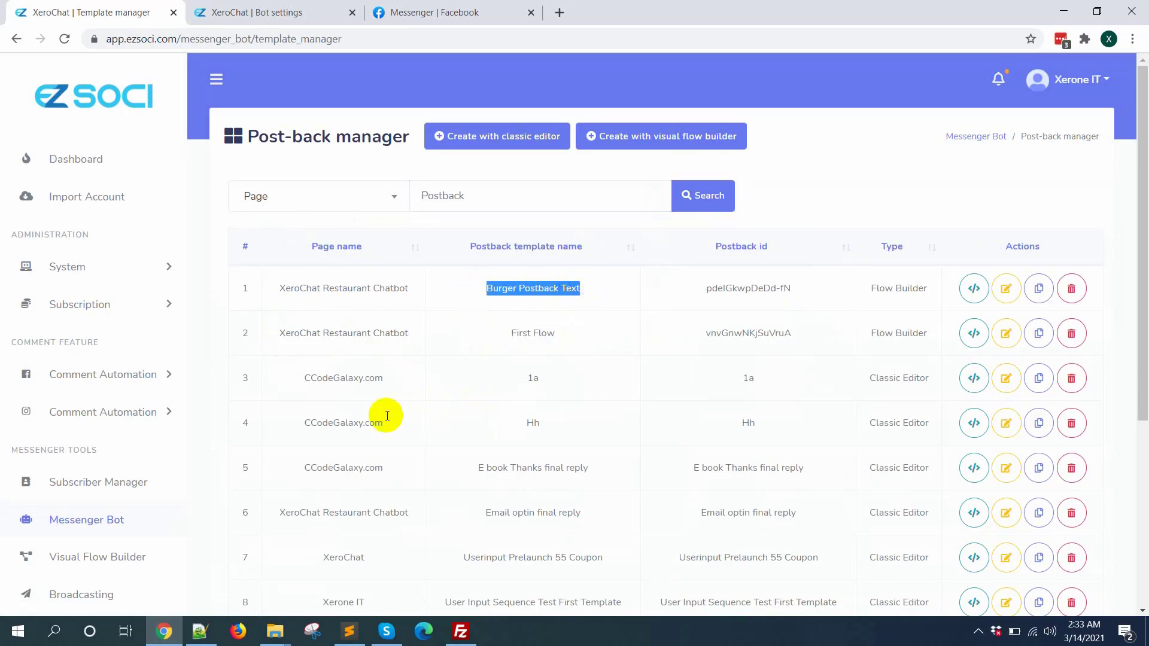